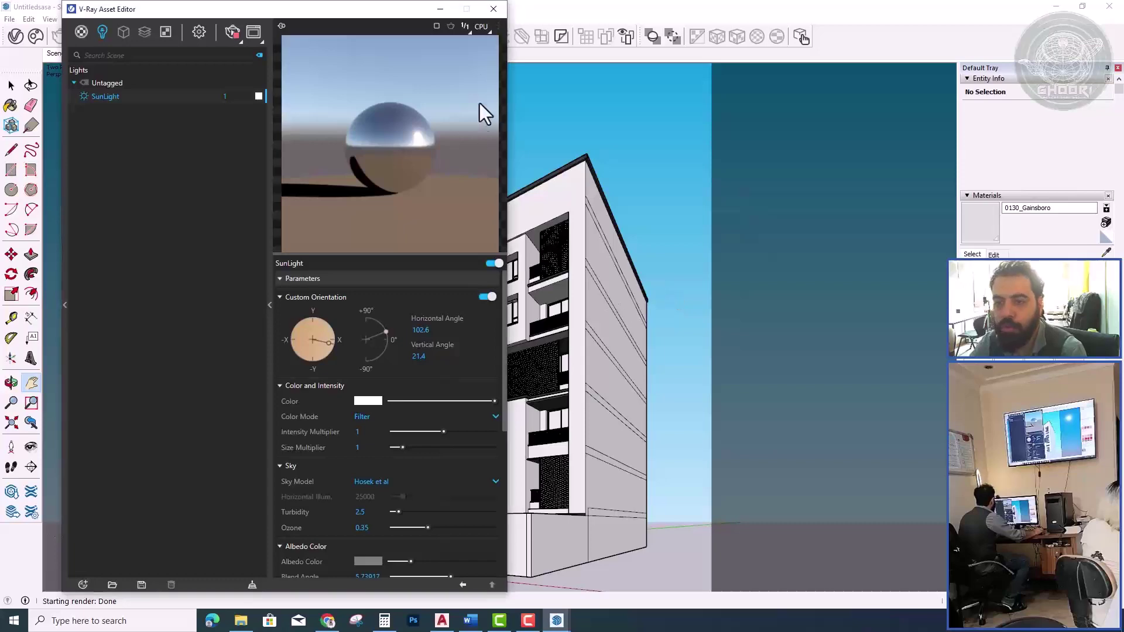
Hide the V-Ray Asset Editor and zoom and pan to frame the facade's upper floors
{"action": "left_click", "coordinate": [442, 9]}
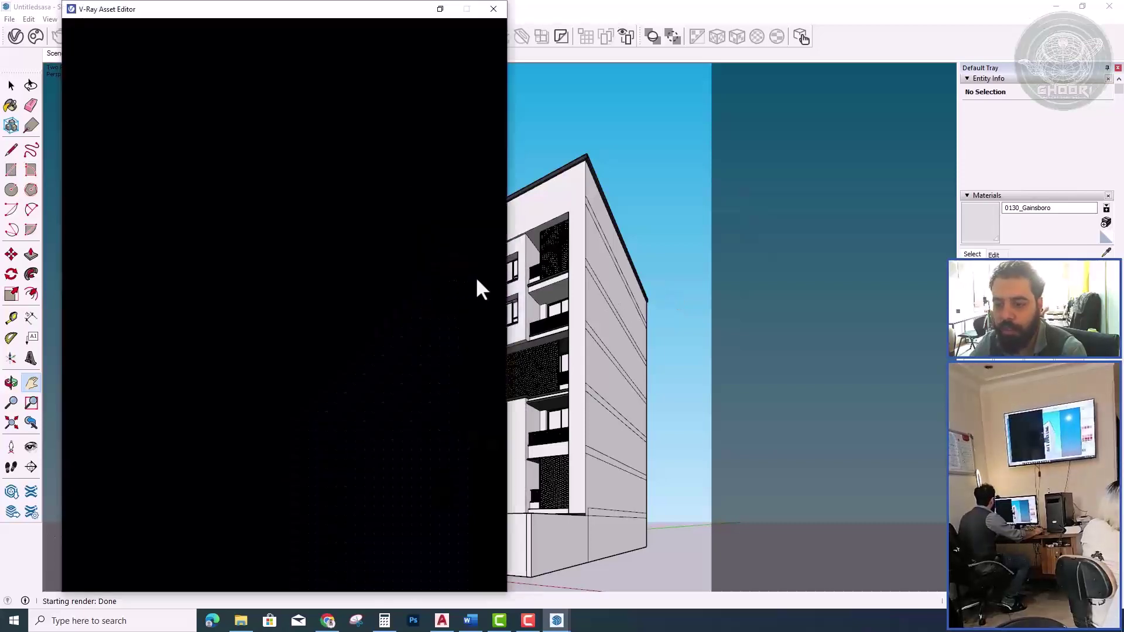
{"action": "scroll", "coordinate": [484, 293], "scroll_direction": "up", "scroll_amount": 2}
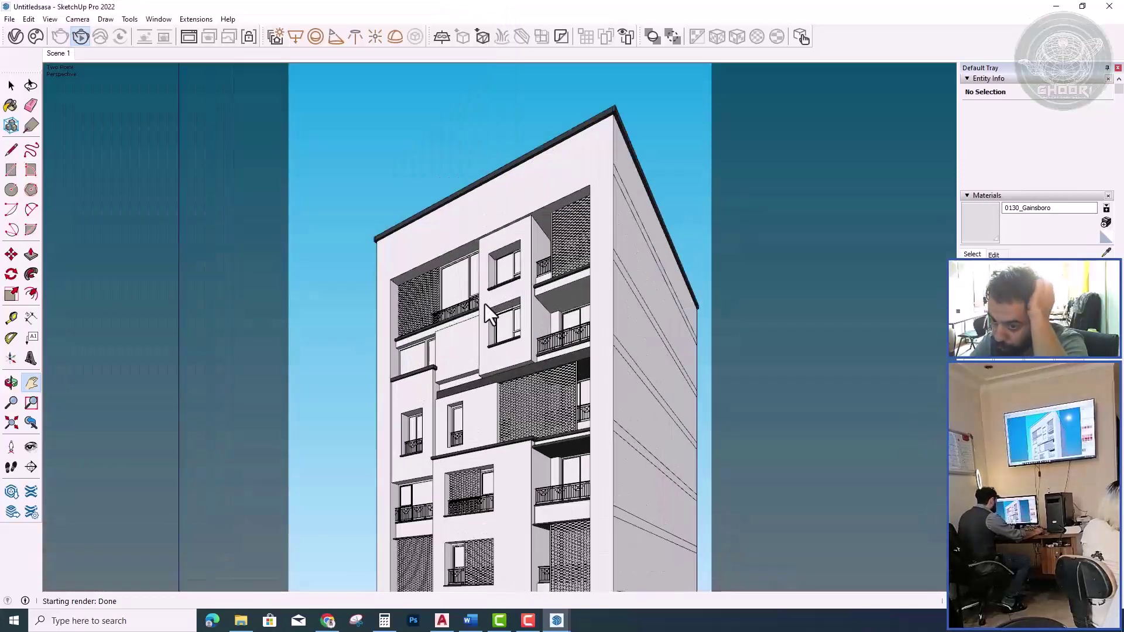
{"action": "scroll", "coordinate": [486, 304], "scroll_direction": "up", "scroll_amount": 3}
{"action": "scroll", "coordinate": [493, 308], "scroll_direction": "up", "scroll_amount": 2}
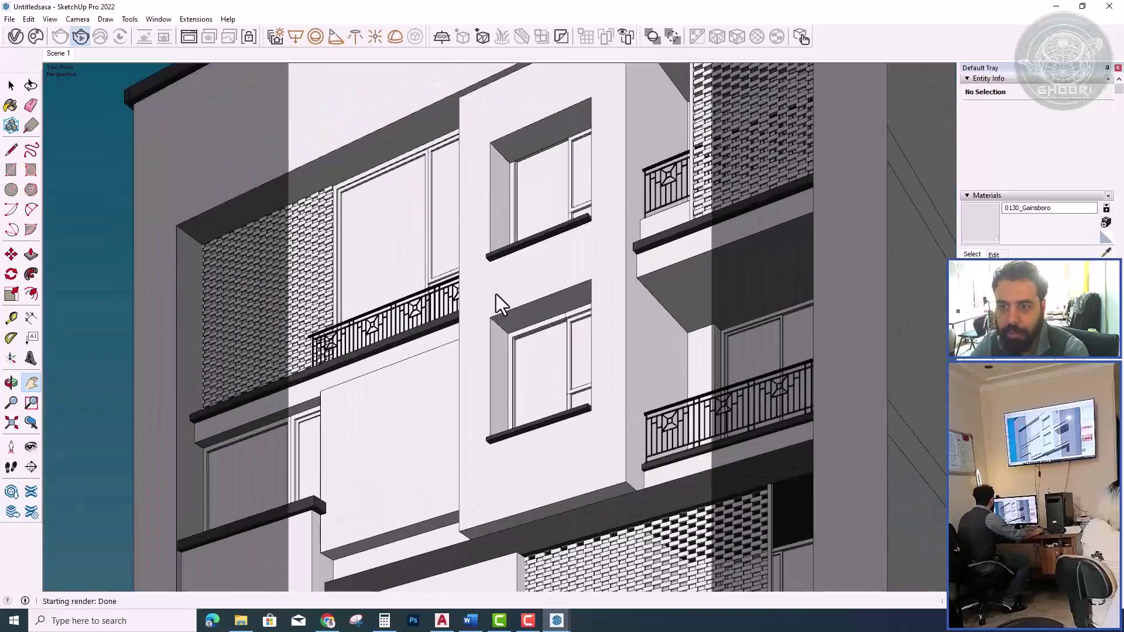
{"action": "middle_click_drag", "start_coordinate": [552, 317], "coordinate": [570, 305], "text": "shift"}
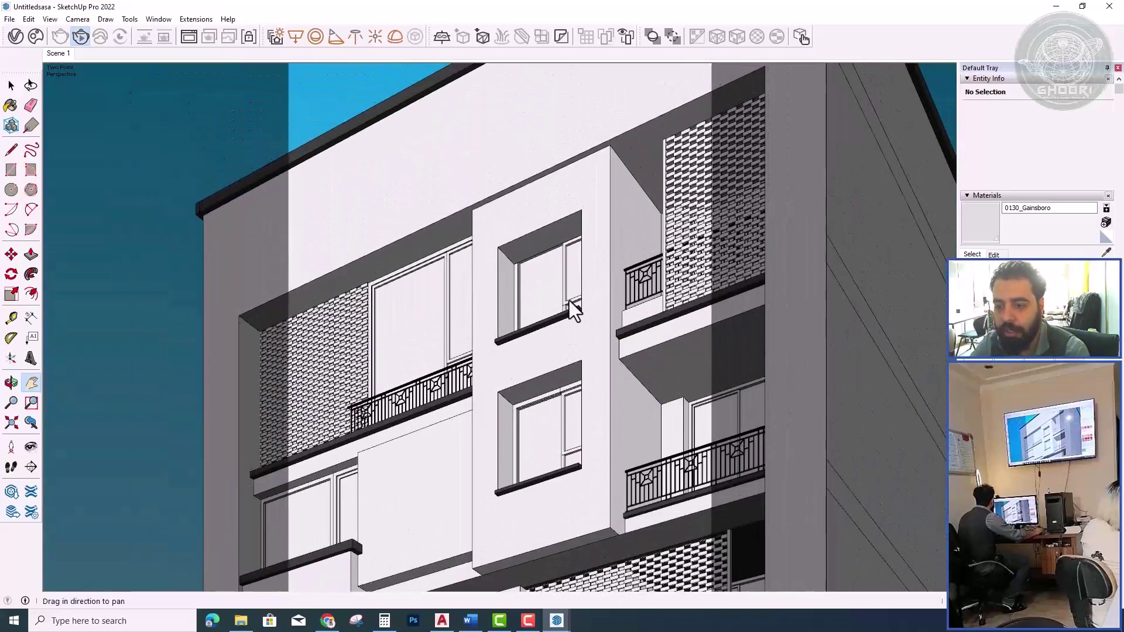
{"action": "left_click", "coordinate": [557, 620]}
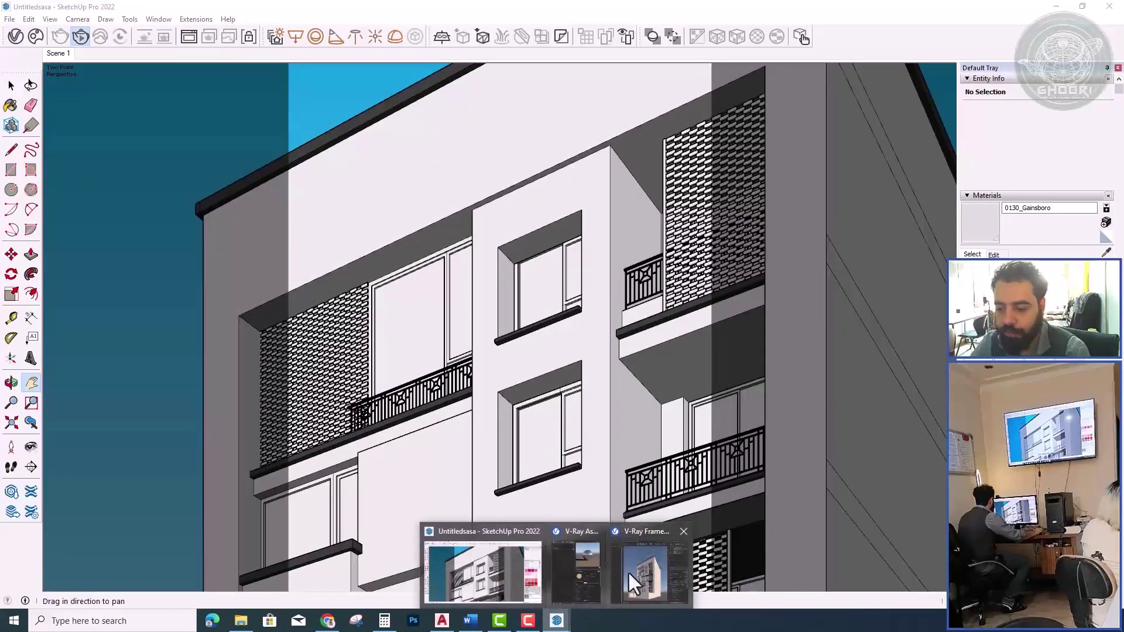
Bring the V-Ray Frame Buffer forward, move it over the model, and zoom the render to 200%
{"action": "left_click", "coordinate": [627, 571]}
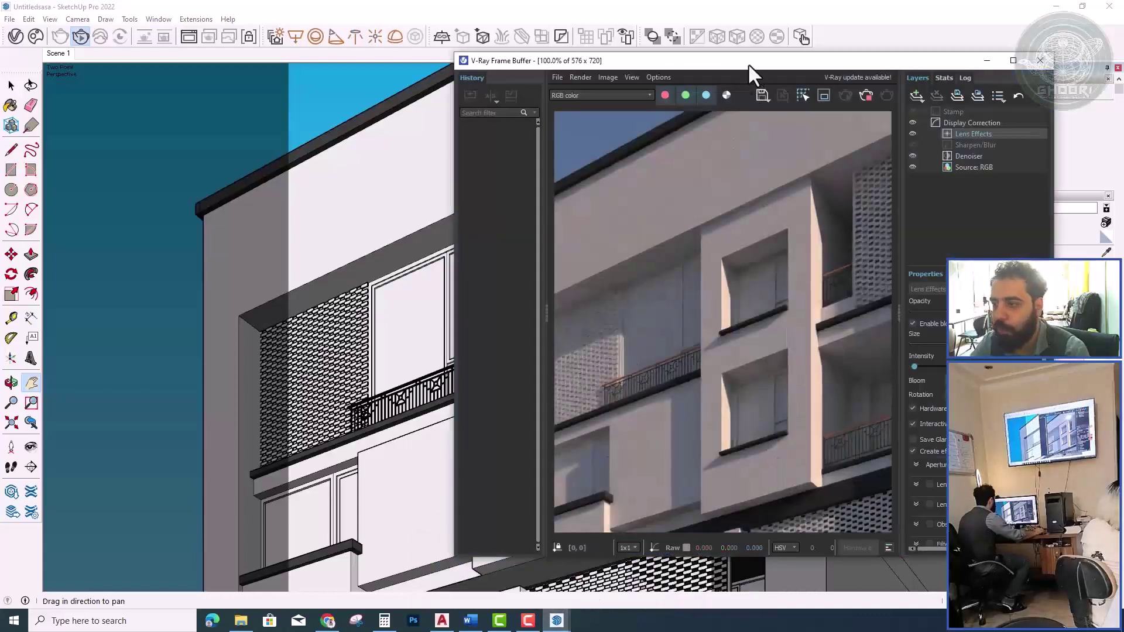
{"action": "left_click_drag", "start_coordinate": [748, 63], "coordinate": [604, 57]}
{"action": "scroll", "coordinate": [615, 316], "scroll_direction": "down", "scroll_amount": 1}
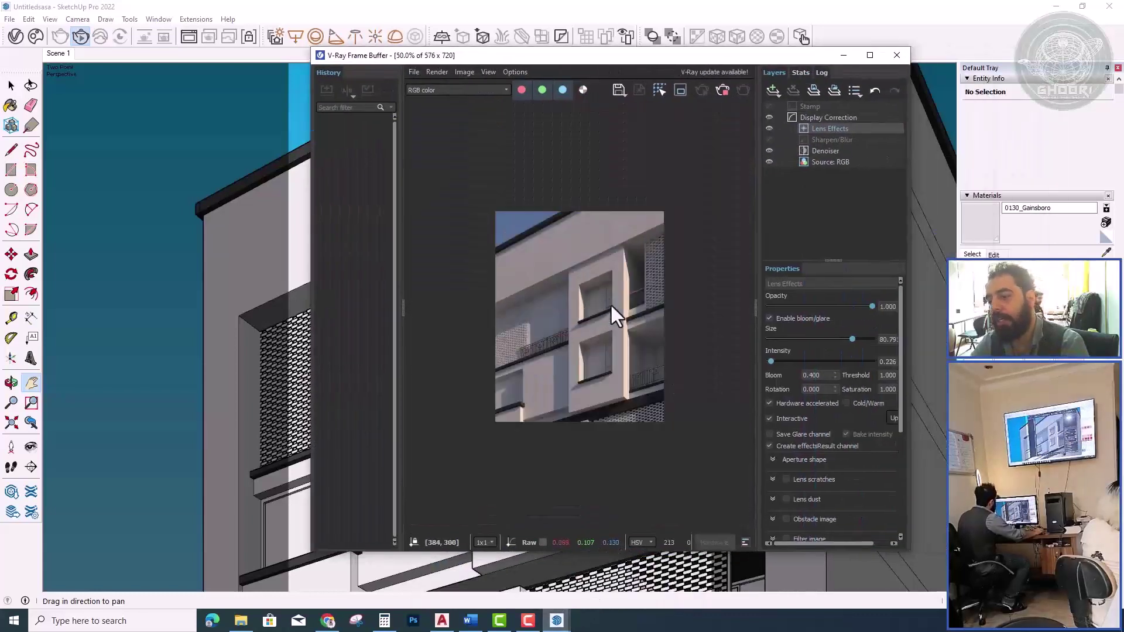
{"action": "scroll", "coordinate": [610, 303], "scroll_direction": "up", "scroll_amount": 1}
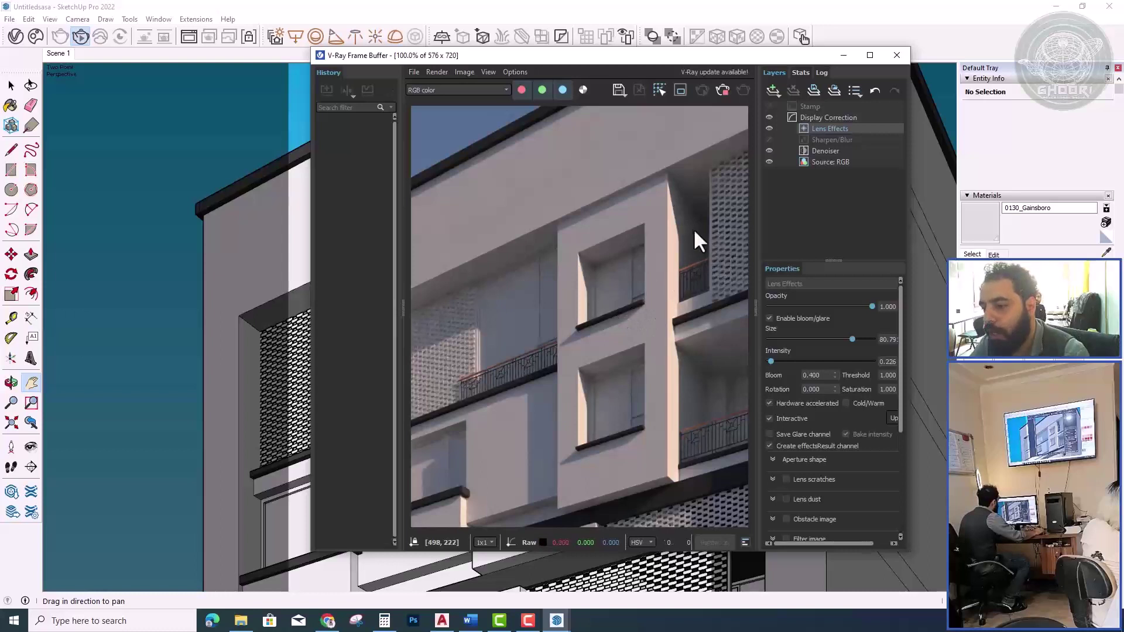
{"action": "scroll", "coordinate": [694, 233], "scroll_direction": "up", "scroll_amount": 1}
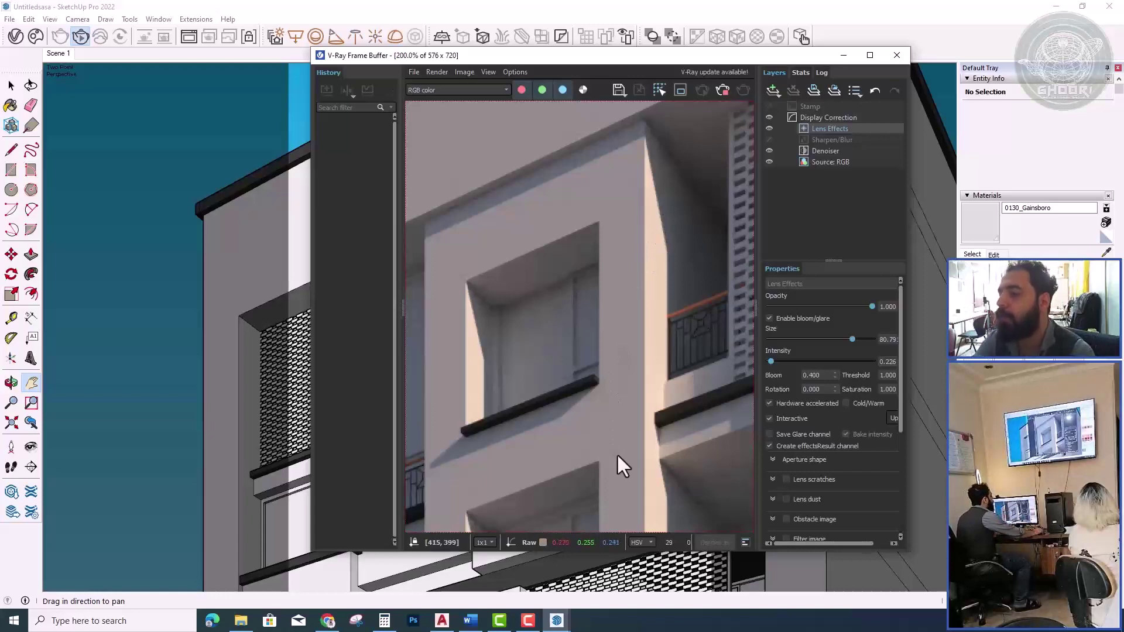
Return to the SunLight parameters and enter a Size Multiplier of 15
{"action": "left_click", "coordinate": [559, 619]}
{"action": "left_click", "coordinate": [581, 575]}
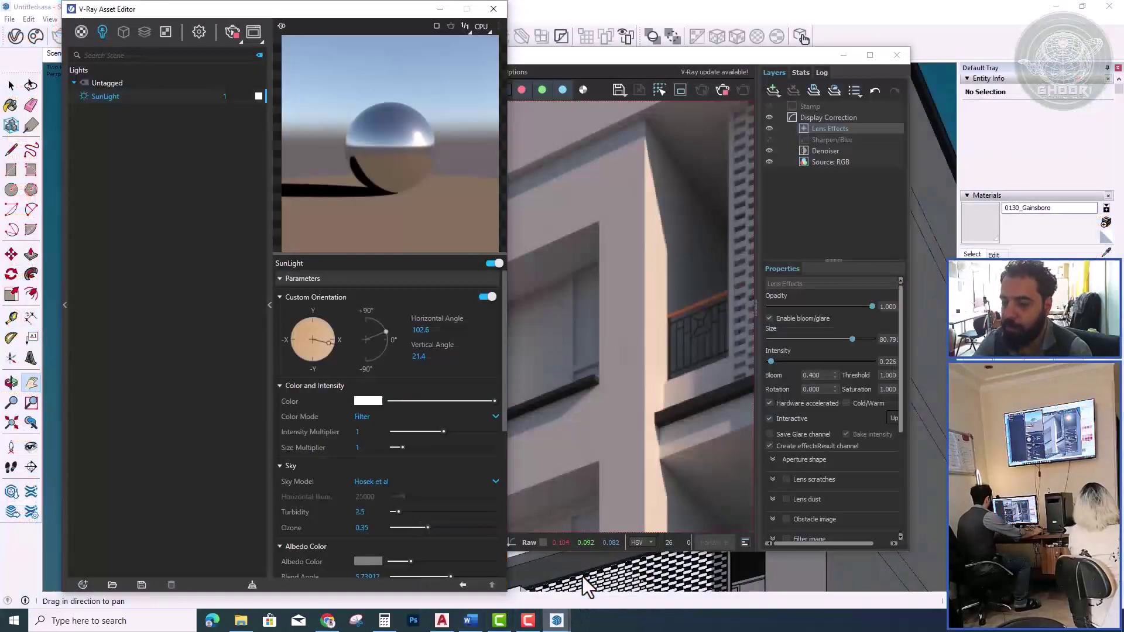
{"action": "double_click", "coordinate": [358, 448]}
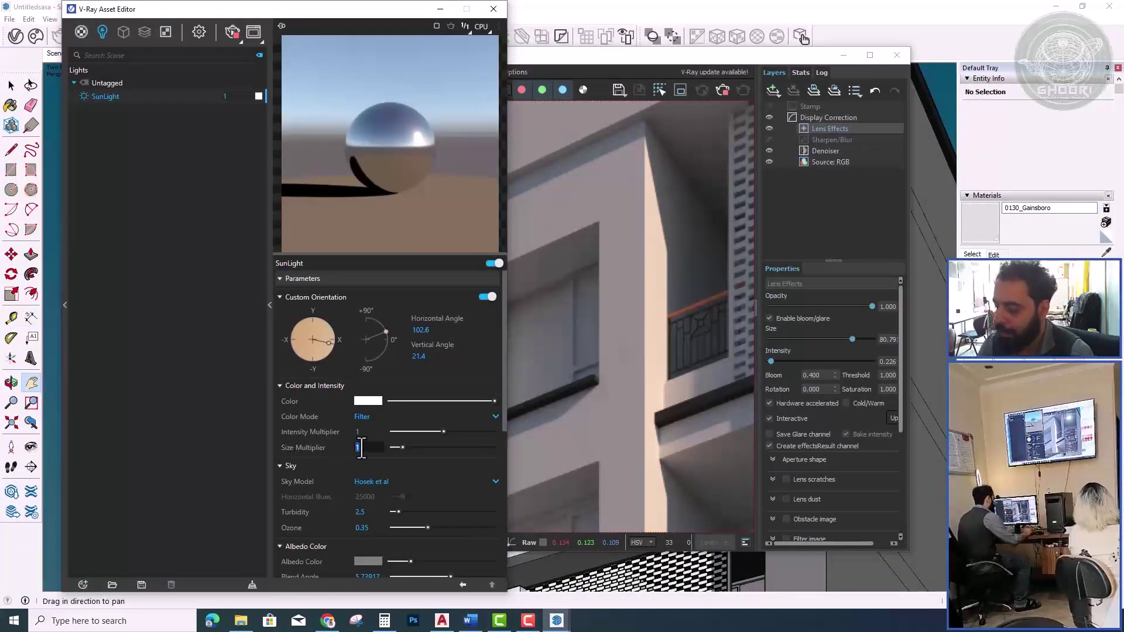
{"action": "key", "text": "Return"}
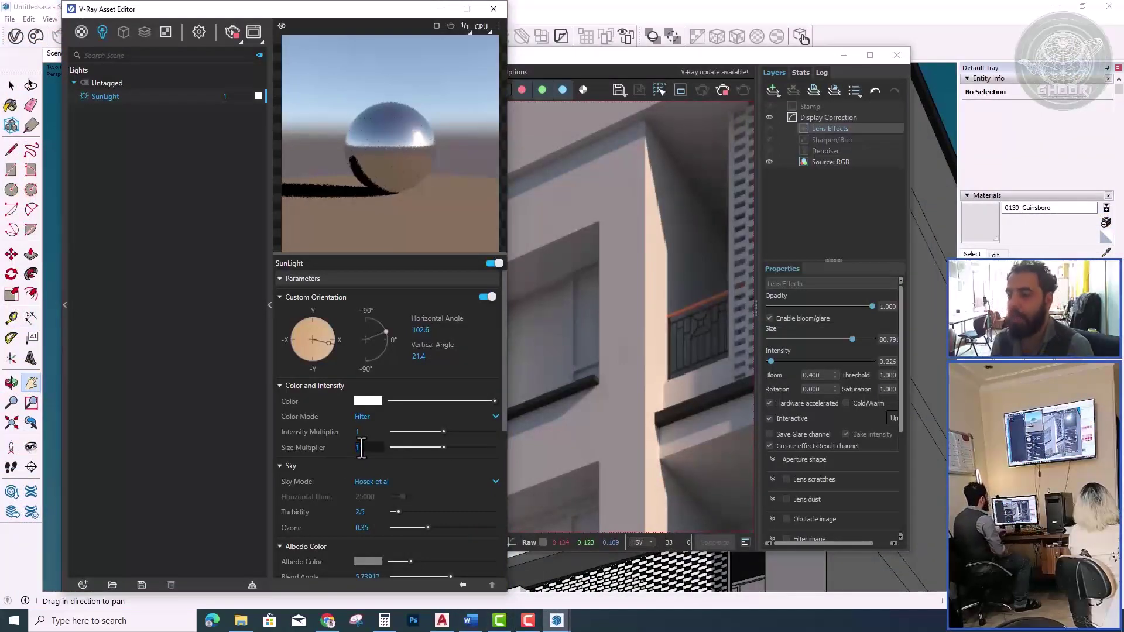
{"action": "type", "text": "15"}
{"action": "key", "text": "Return"}
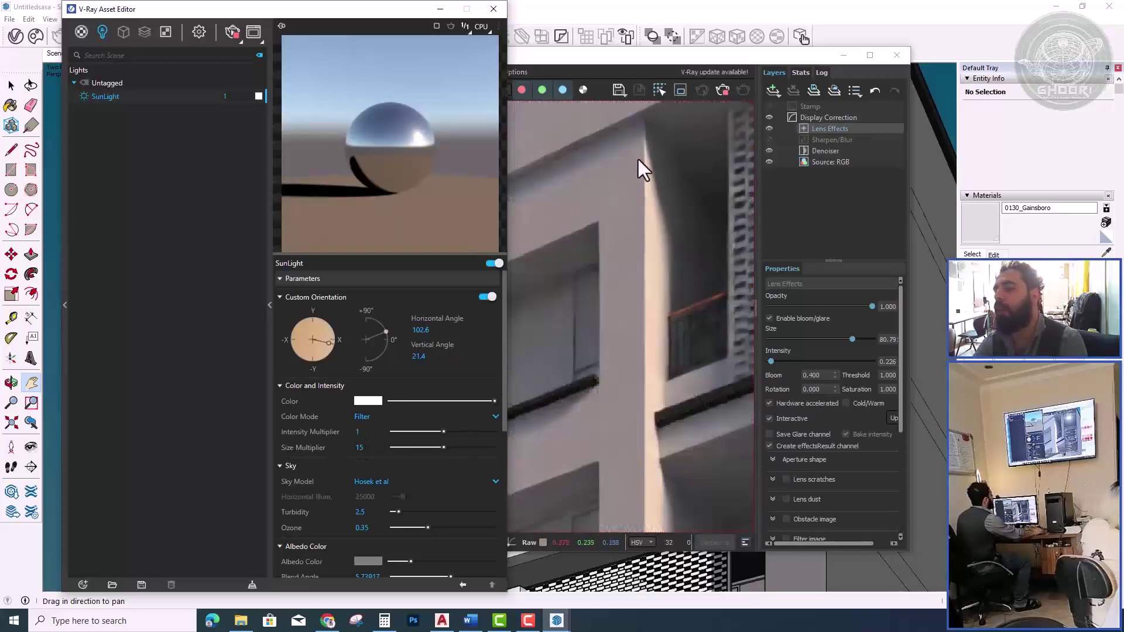
{"action": "scroll", "coordinate": [646, 332], "scroll_direction": "down", "scroll_amount": 2}
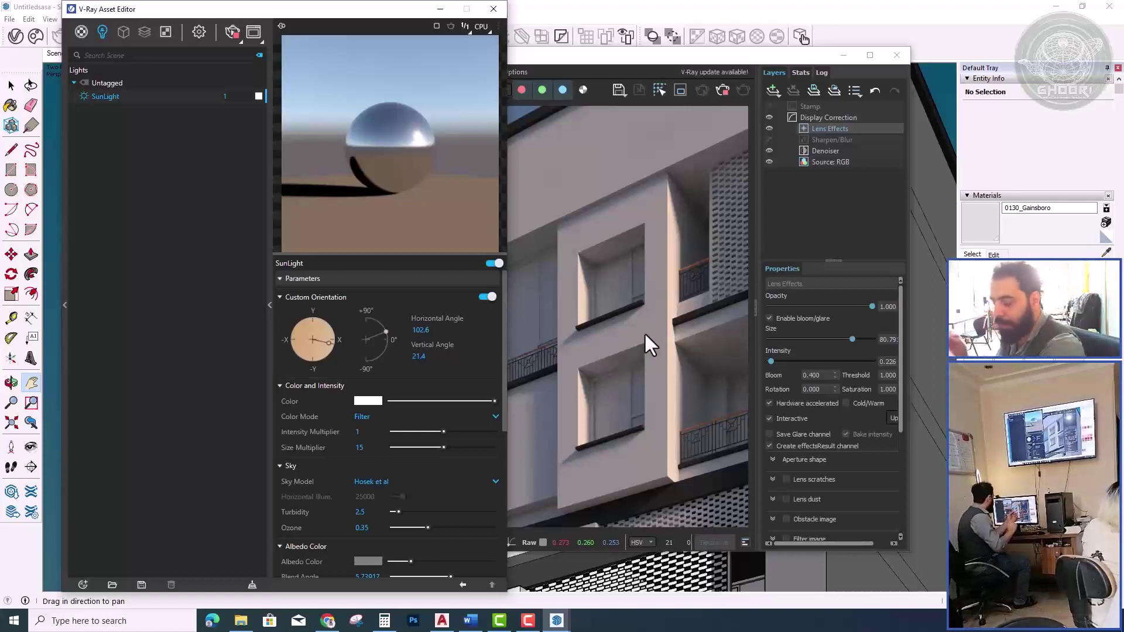
Enter a Size Multiplier of 1, zoom the render, and bring the Frame Buffer in front
{"action": "double_click", "coordinate": [360, 447]}
{"action": "type", "text": "1"}
{"action": "key", "text": "Return"}
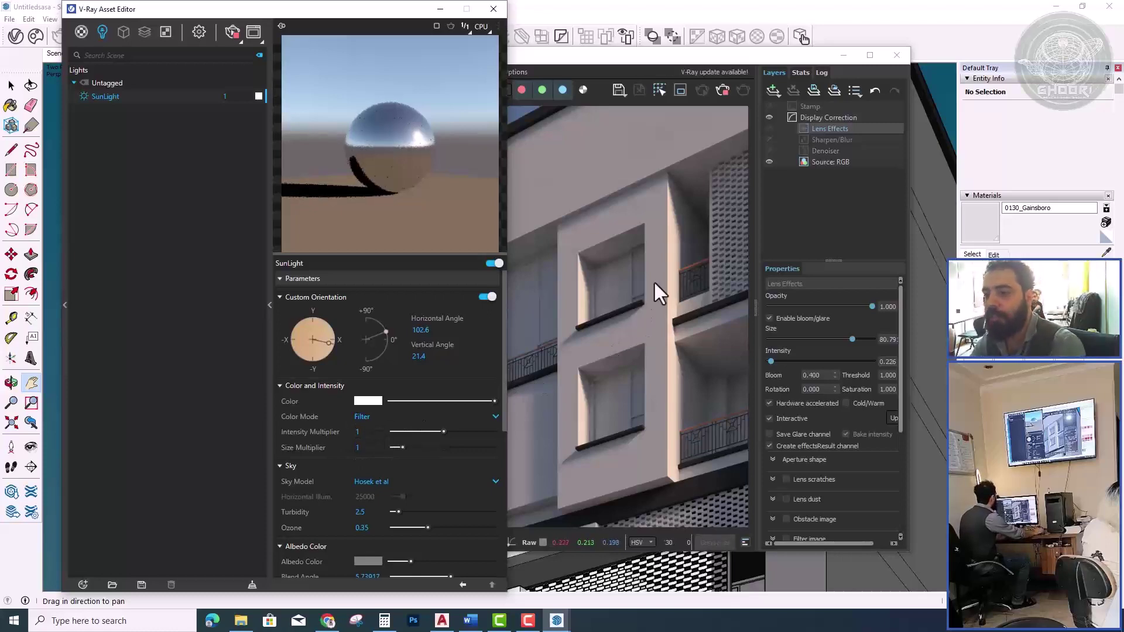
{"action": "scroll", "coordinate": [679, 255], "scroll_direction": "up", "scroll_amount": 2}
{"action": "scroll", "coordinate": [680, 237], "scroll_direction": "up", "scroll_amount": 2}
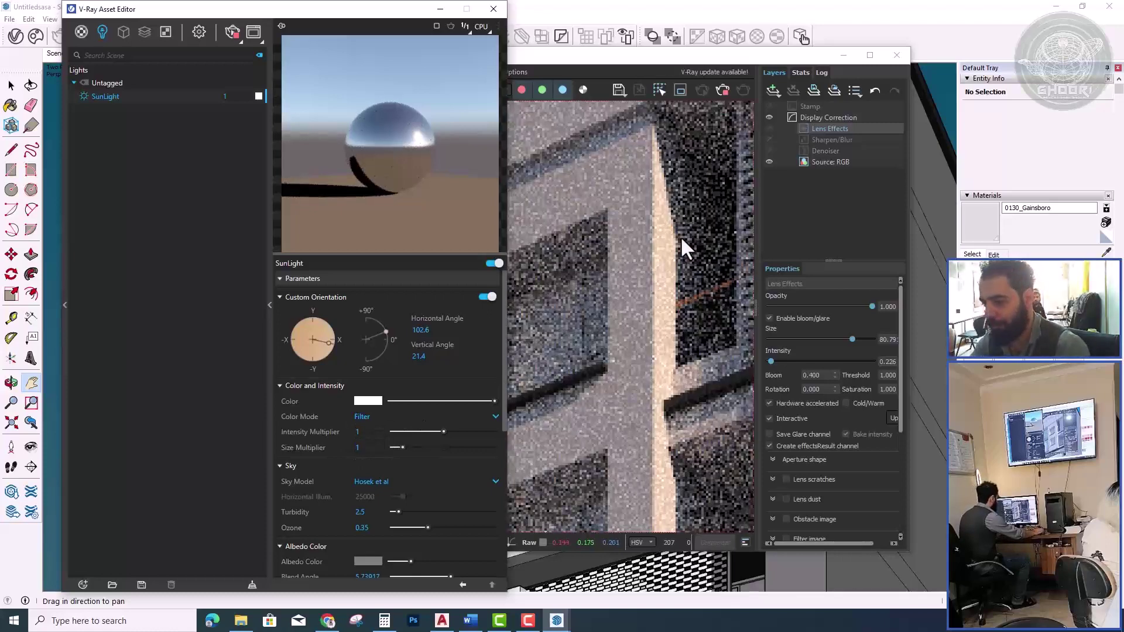
{"action": "scroll", "coordinate": [680, 237], "scroll_direction": "down", "scroll_amount": 2}
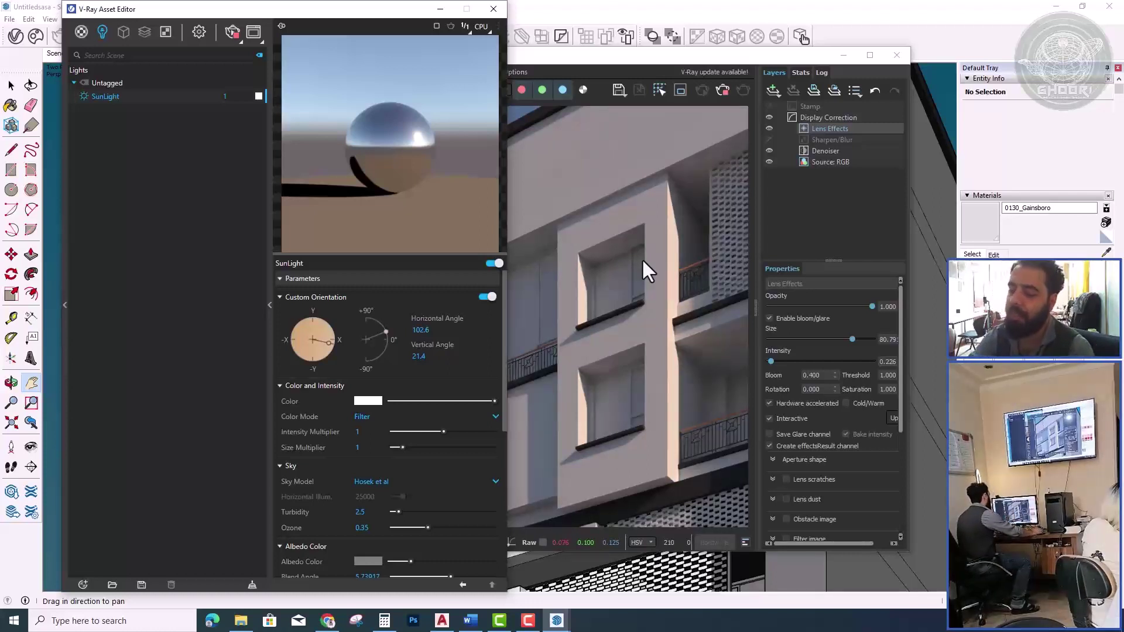
{"action": "left_click", "coordinate": [642, 258]}
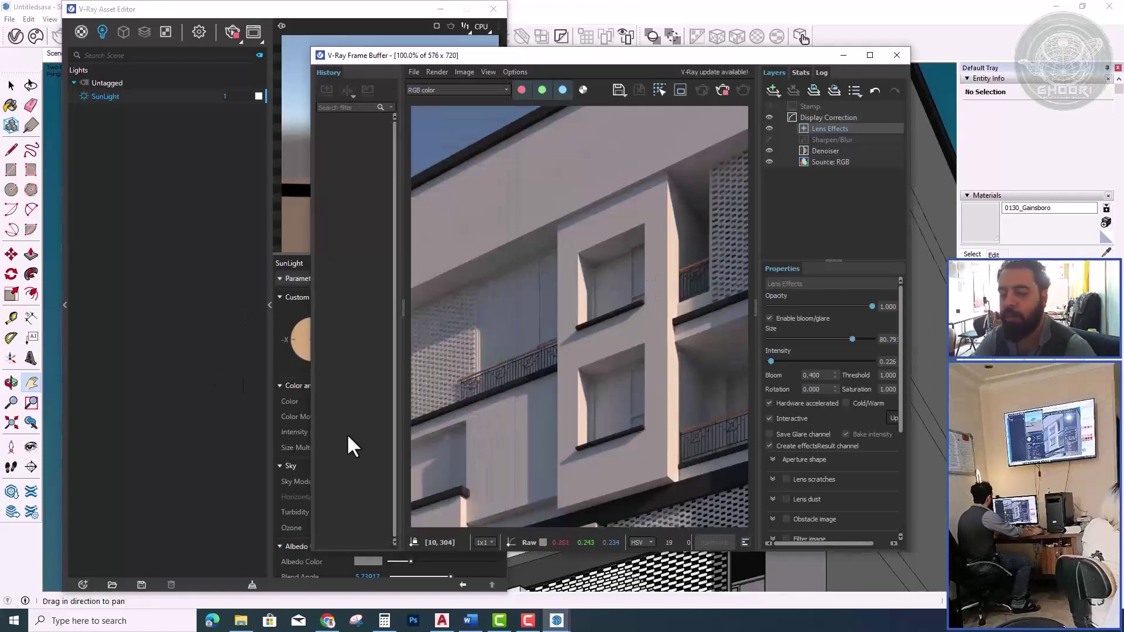
Replace the SunLight Size Multiplier value with 2 in the Asset Editor
{"action": "left_click", "coordinate": [362, 447]}
{"action": "double_click", "coordinate": [362, 447]}
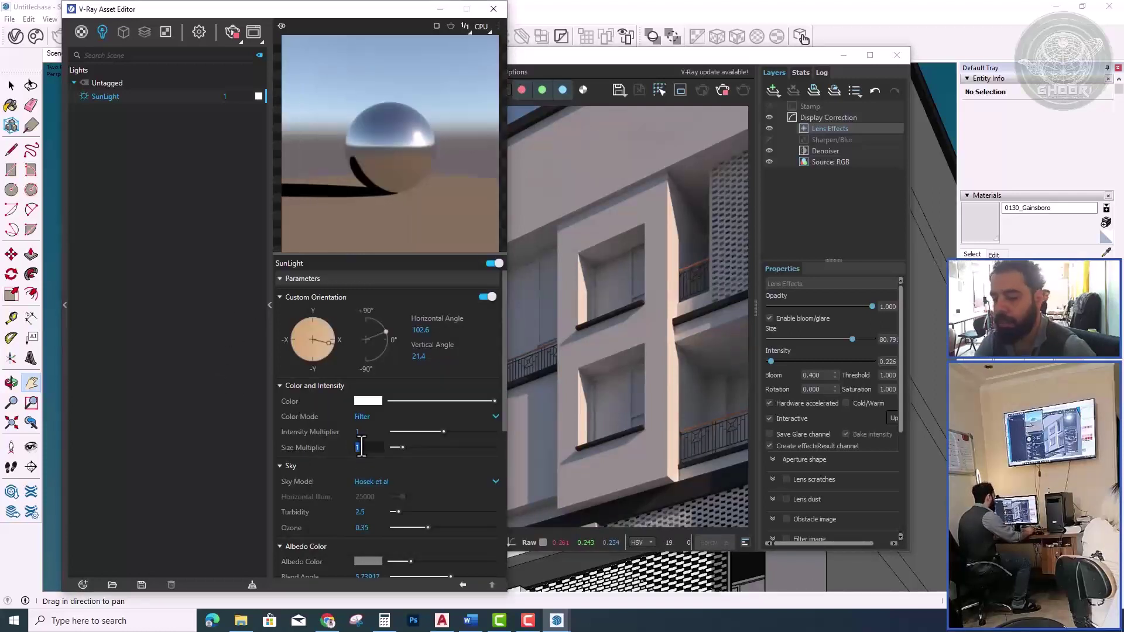
{"action": "type", "text": "2"}
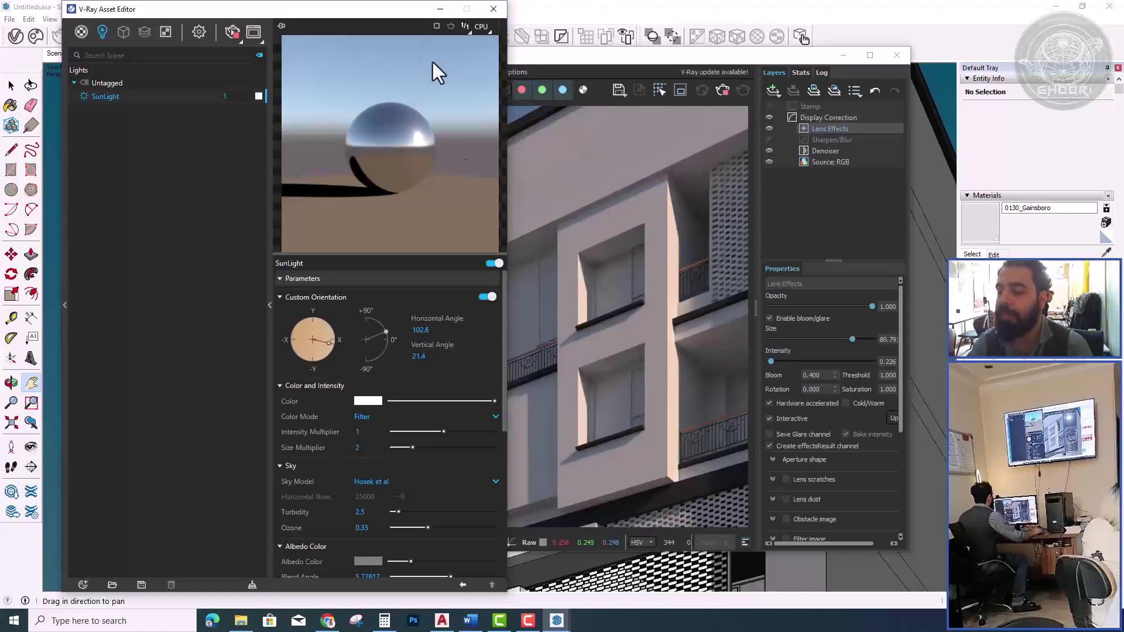
Test SunLight size multipliers of 1 and then 2
{"action": "double_click", "coordinate": [357, 447]}
{"action": "type", "text": "1"}
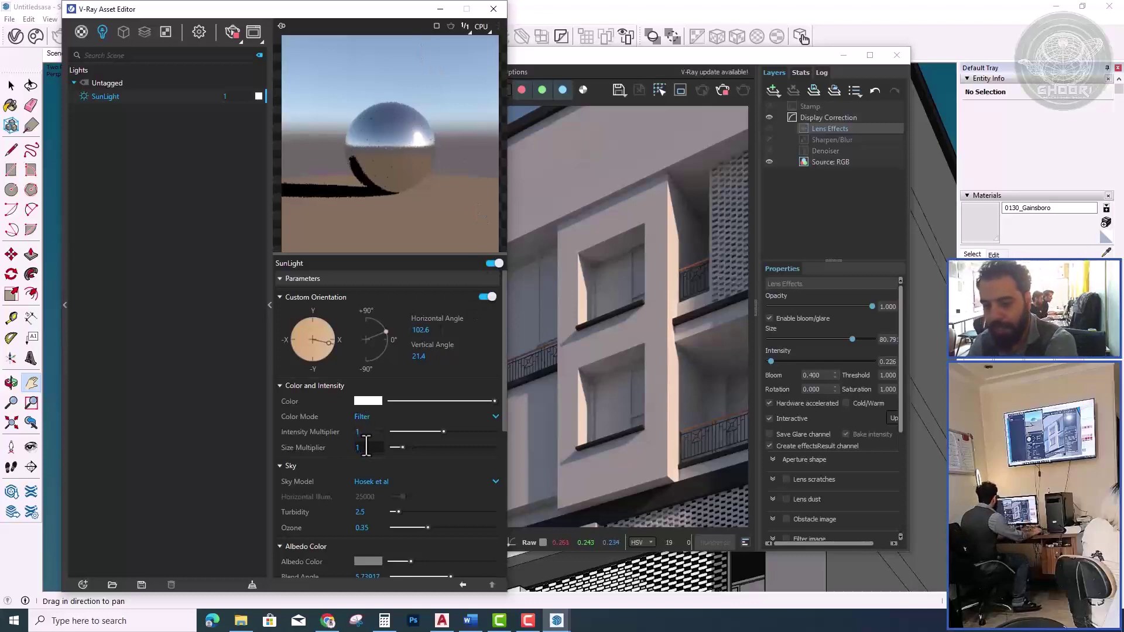
{"action": "key", "text": "Return"}
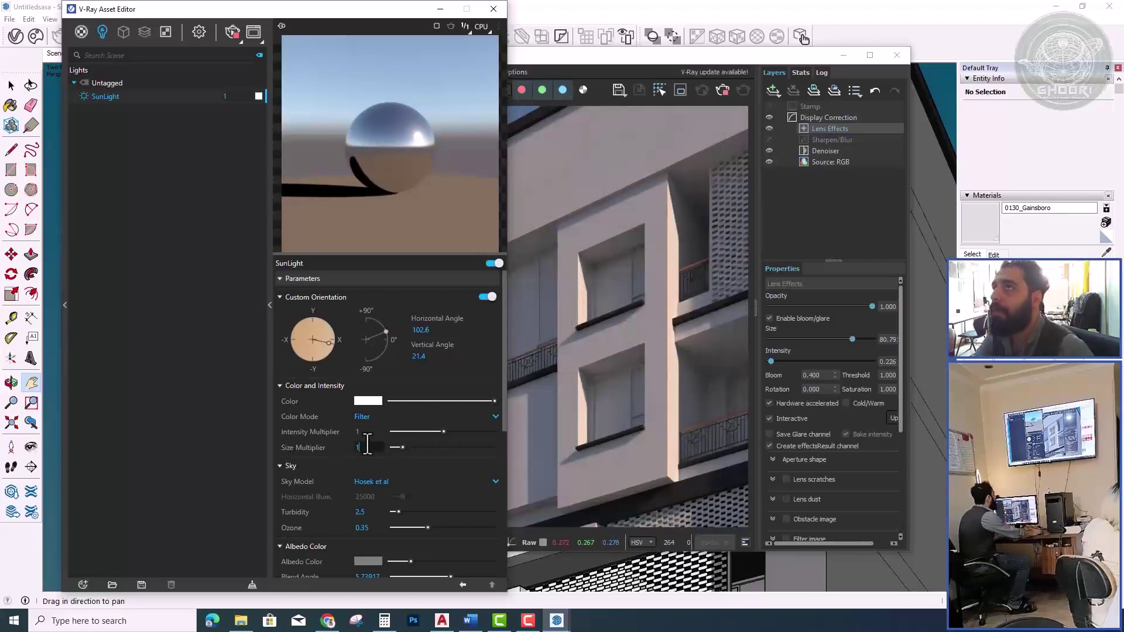
{"action": "type", "text": "2"}
{"action": "key", "text": "Return"}
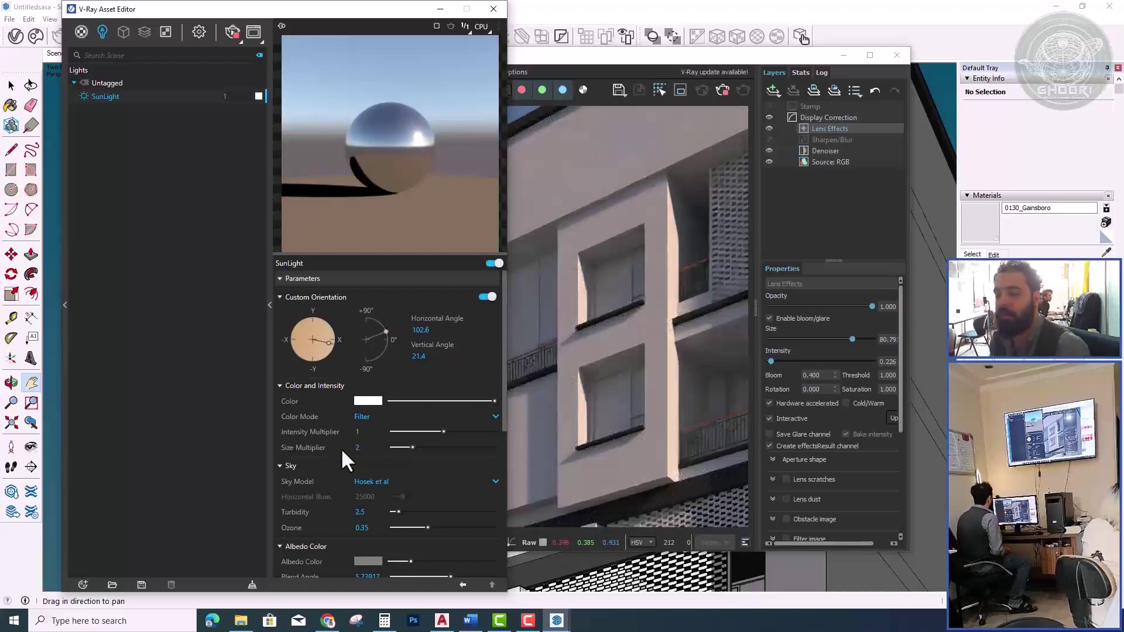
Try a size multiplier of 50, then replace it with a small value of 0.2
{"action": "left_click", "coordinate": [363, 448]}
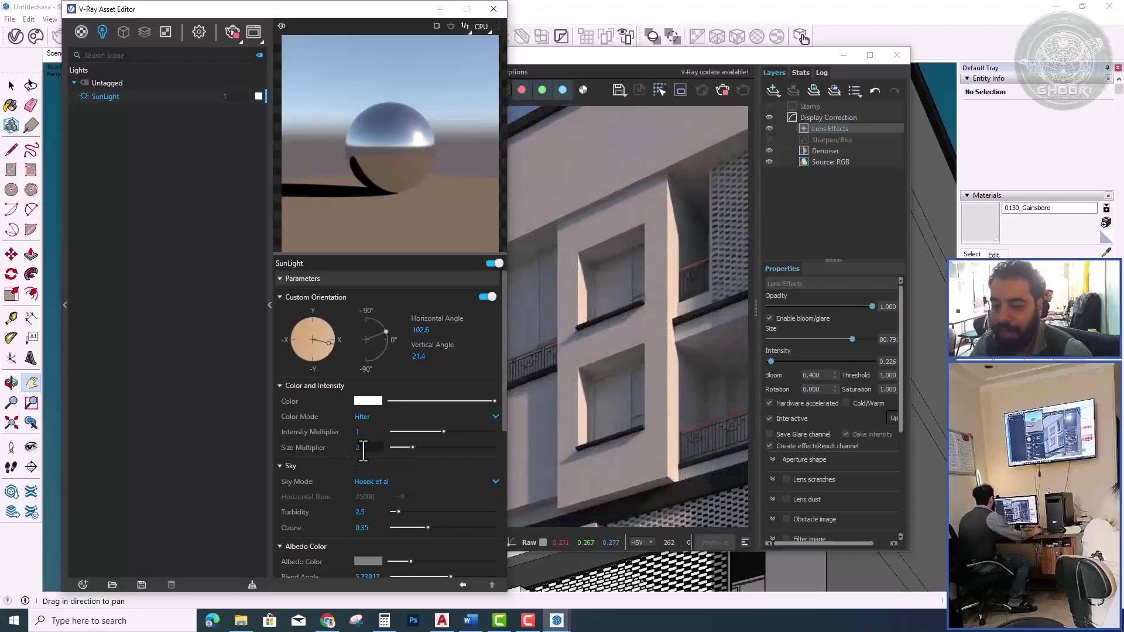
{"action": "mouse_move", "coordinate": [357, 447]}
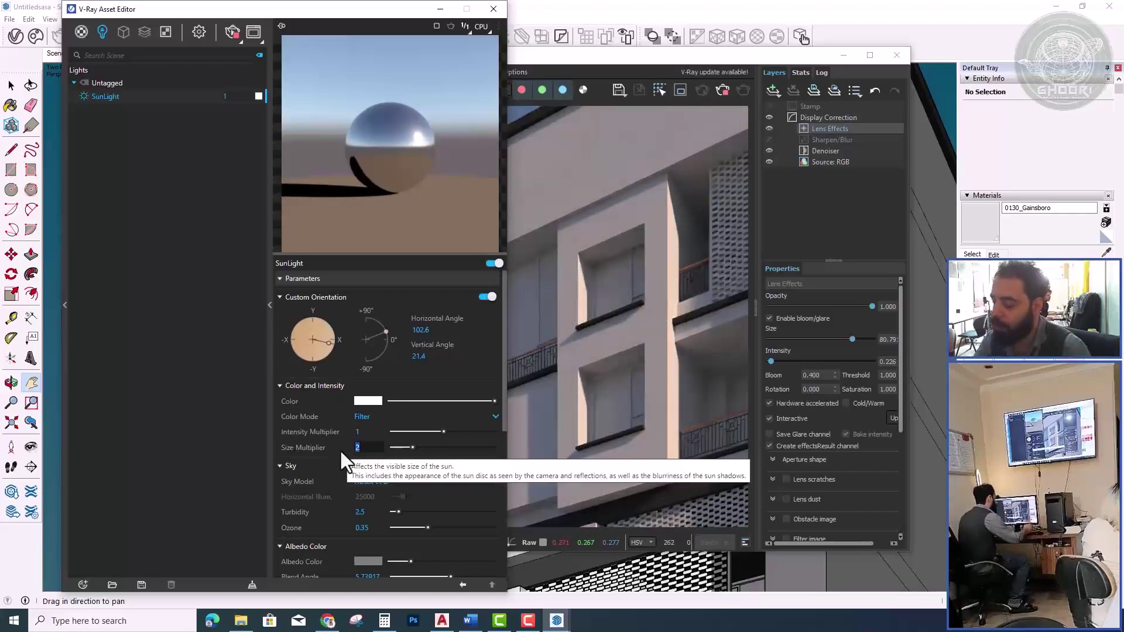
{"action": "type", "text": "50"}
{"action": "key", "text": "Return"}
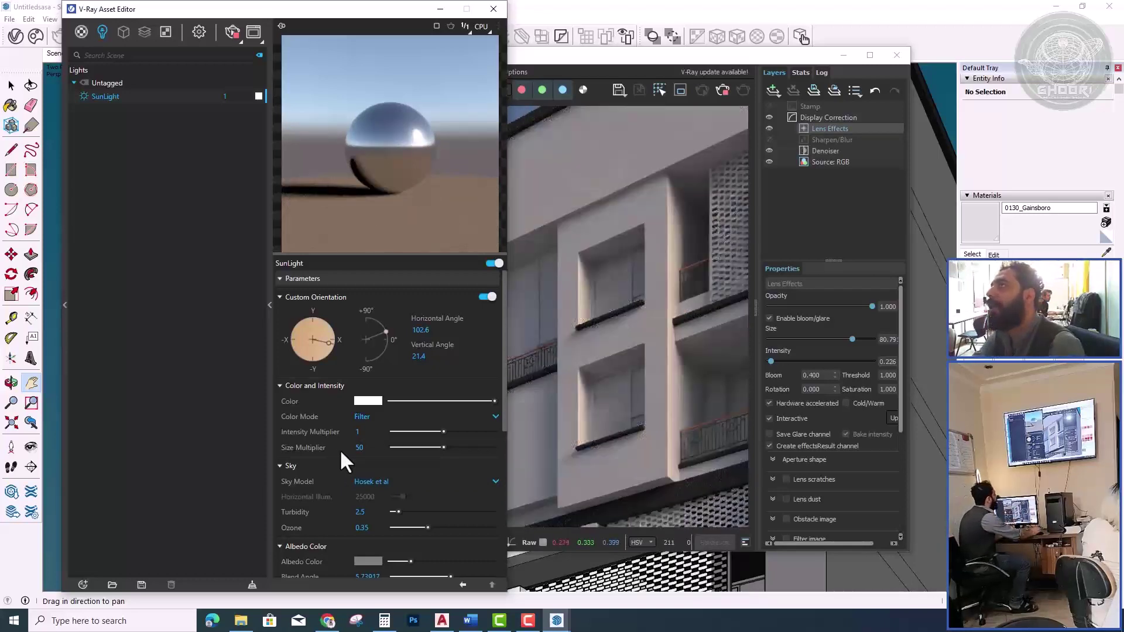
{"action": "left_click", "coordinate": [359, 449]}
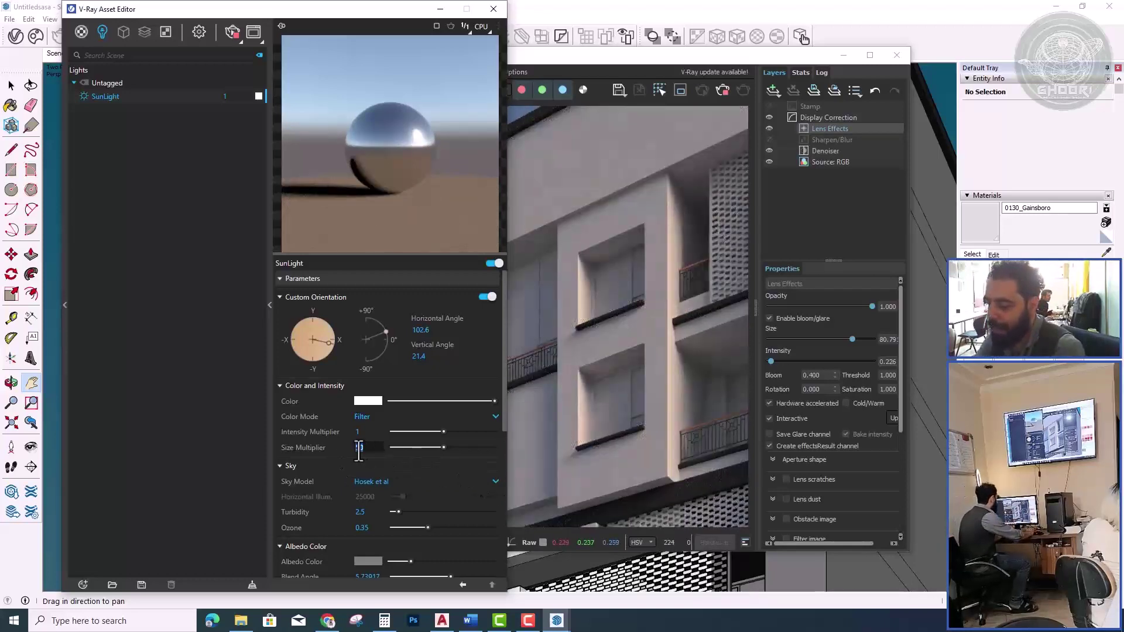
{"action": "type", "text": "00"}
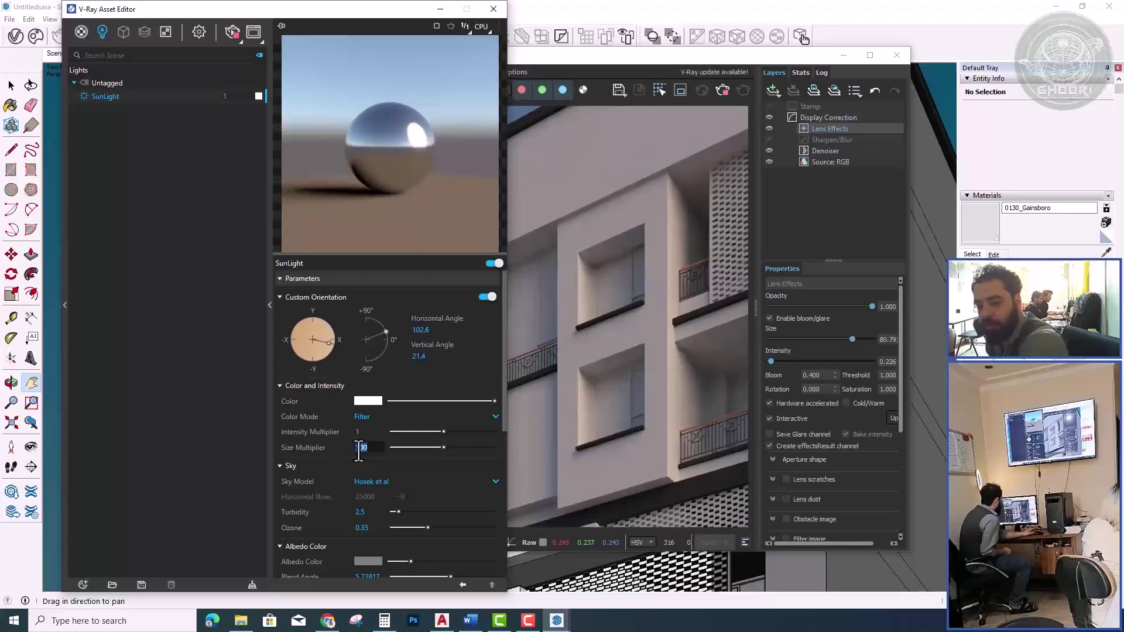
{"action": "double_click", "coordinate": [358, 448]}
{"action": "type", "text": "0.2"}
{"action": "key", "text": "Return"}
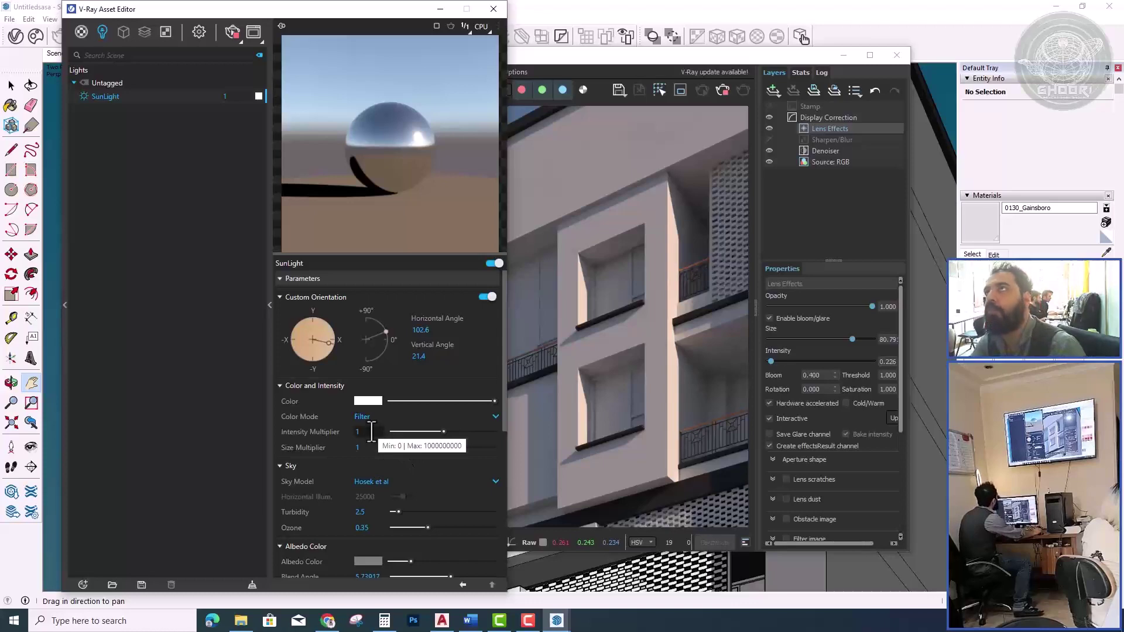
Move the Frame Buffer and Asset Editor apart and set the sun intensity to 5
{"action": "left_click", "coordinate": [723, 54]}
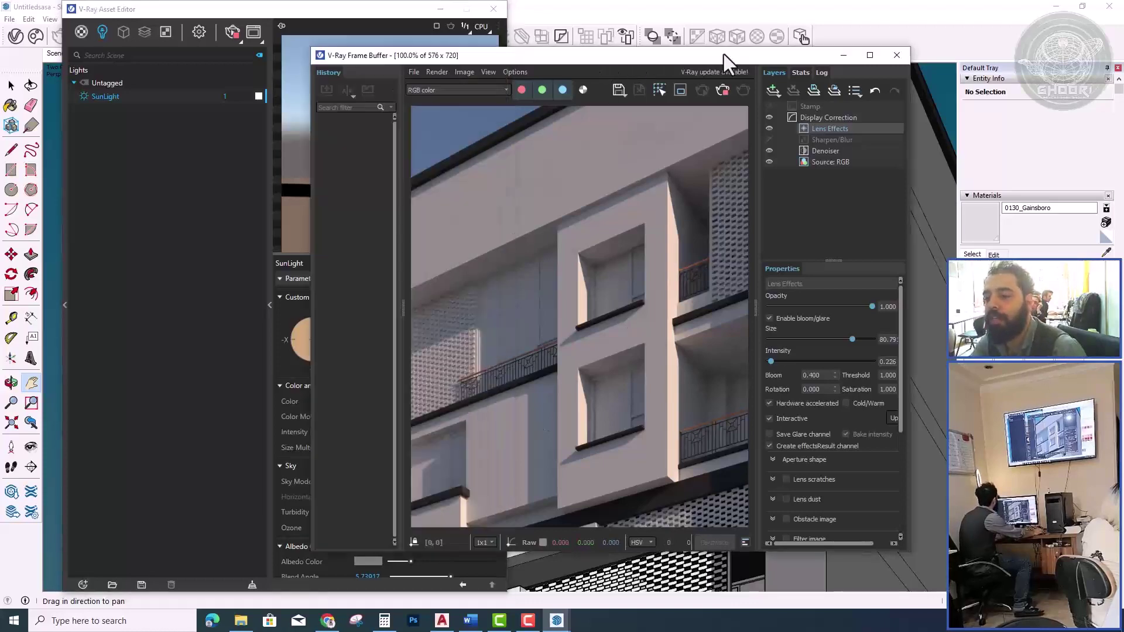
{"action": "left_click_drag", "start_coordinate": [724, 54], "coordinate": [873, 42]}
{"action": "left_click_drag", "start_coordinate": [385, 14], "coordinate": [322, 17]}
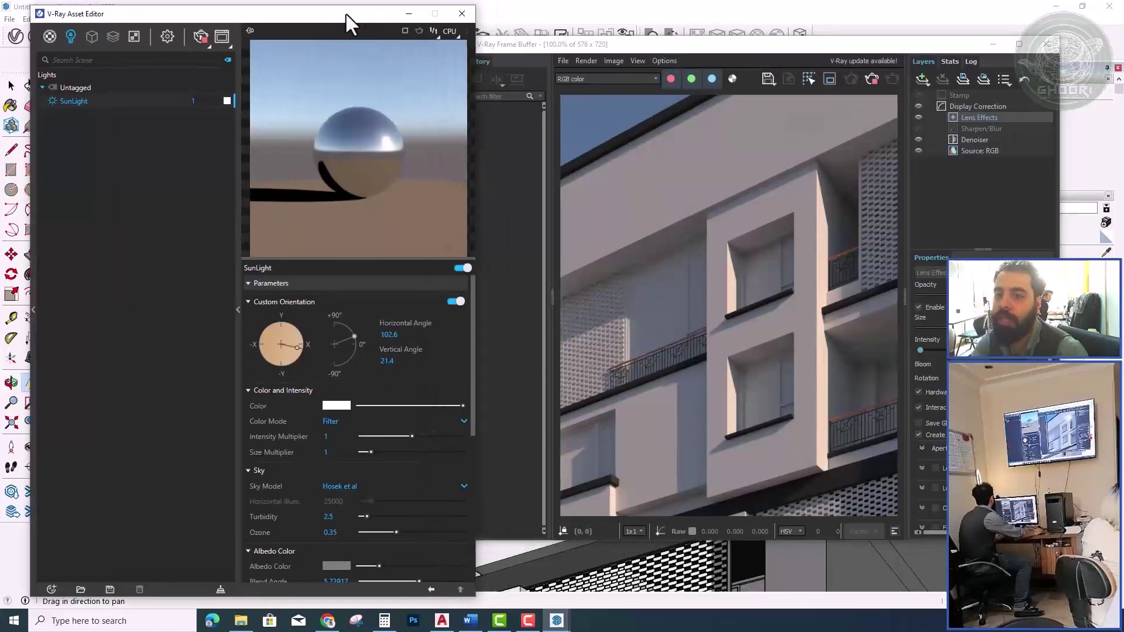
{"action": "double_click", "coordinate": [300, 435]}
{"action": "type", "text": "5"}
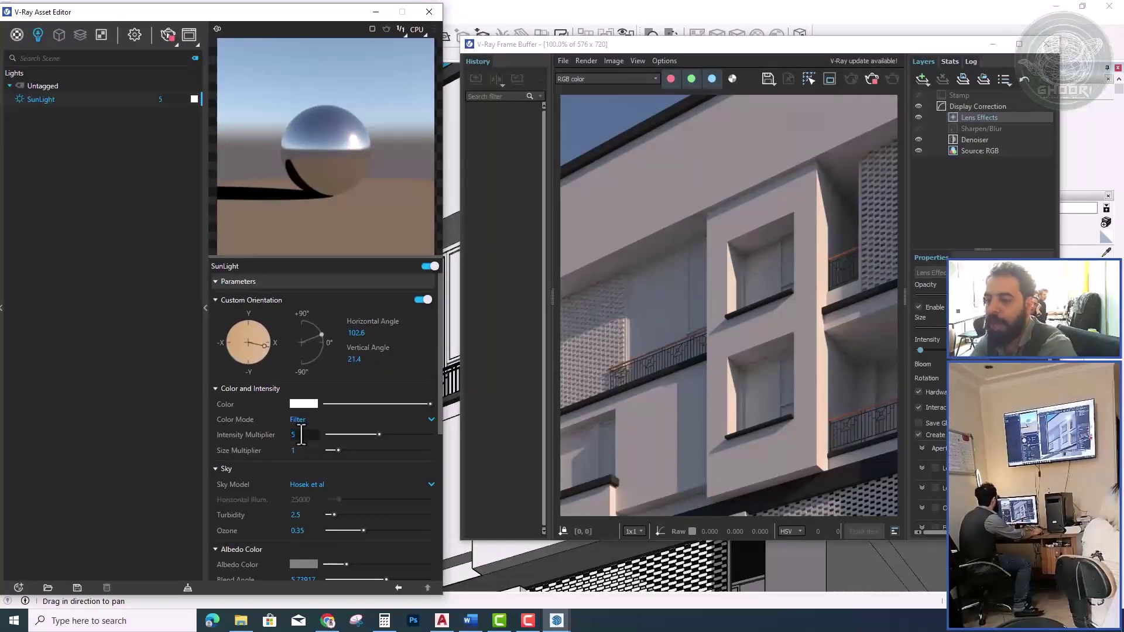
{"action": "key", "text": "Return"}
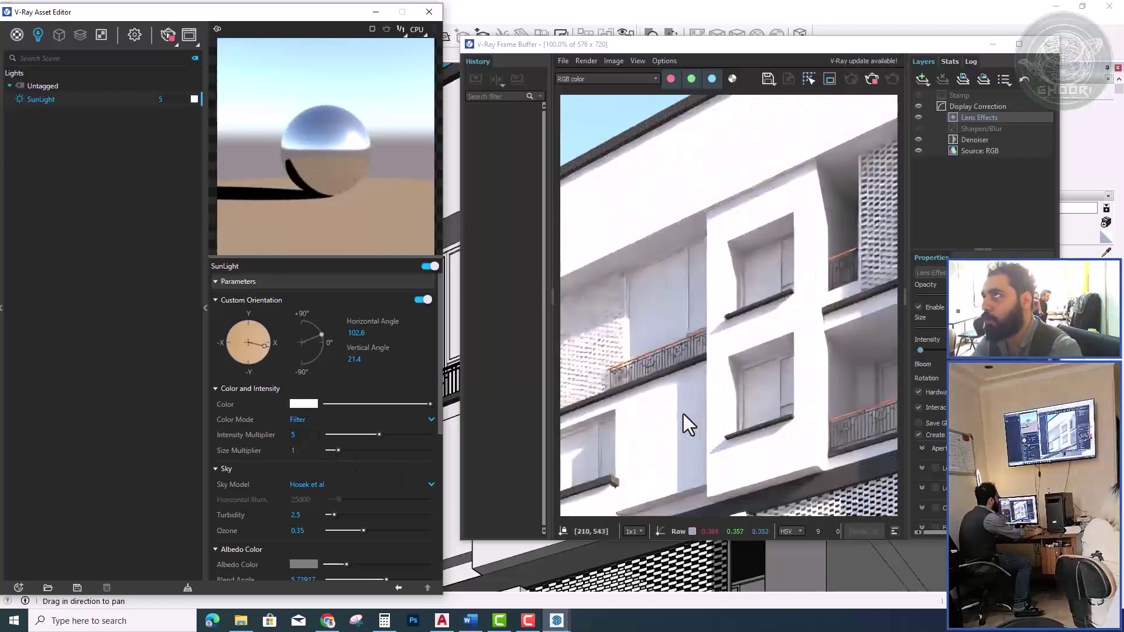
Try a sun intensity of 0.1, then return it to 1
{"action": "left_click", "coordinate": [309, 440]}
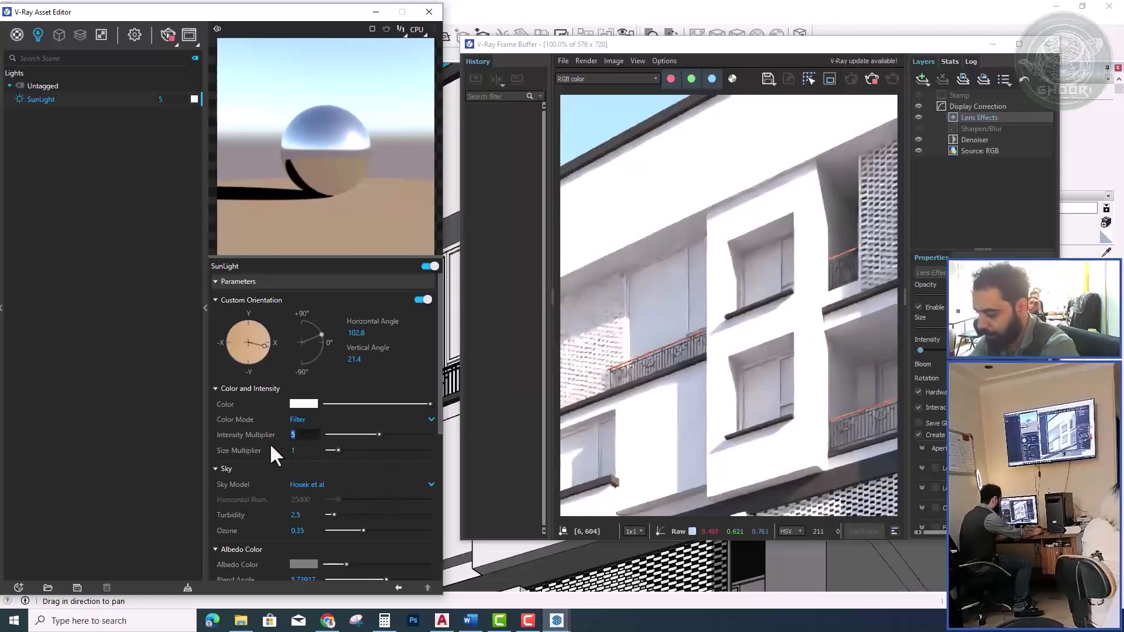
{"action": "type", "text": "01"}
{"action": "key", "text": "Return"}
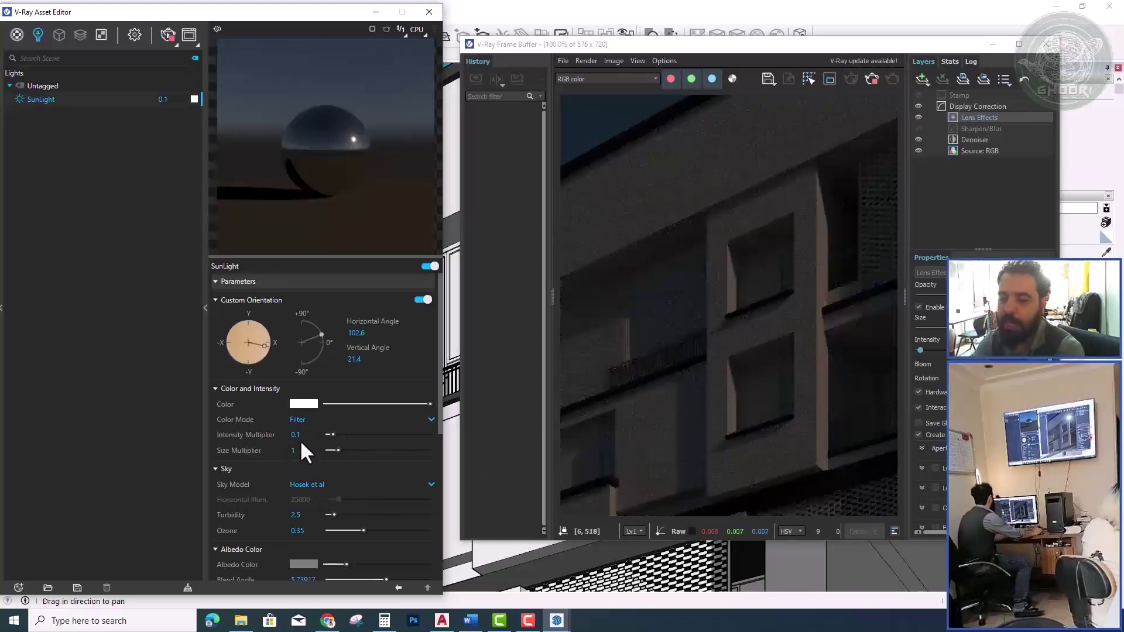
{"action": "left_click", "coordinate": [299, 440]}
{"action": "type", "text": "1"}
{"action": "key", "text": "Return"}
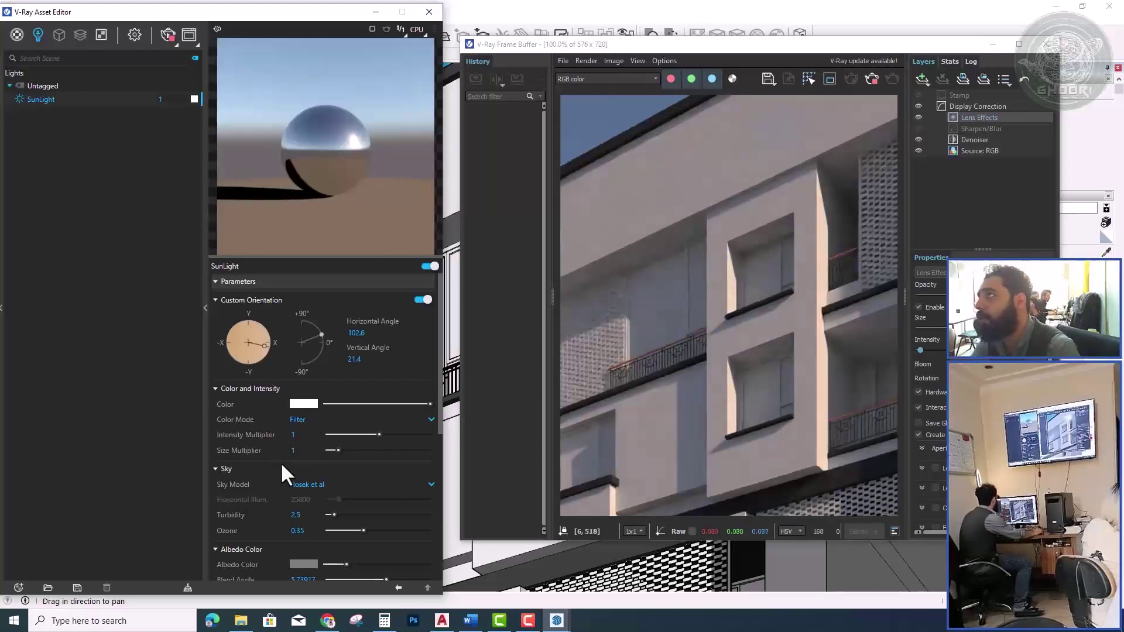
Scroll to the SunLight Sky Model dropdown and select CIE Overcast
{"action": "scroll", "coordinate": [270, 474], "scroll_direction": "down", "scroll_amount": 1}
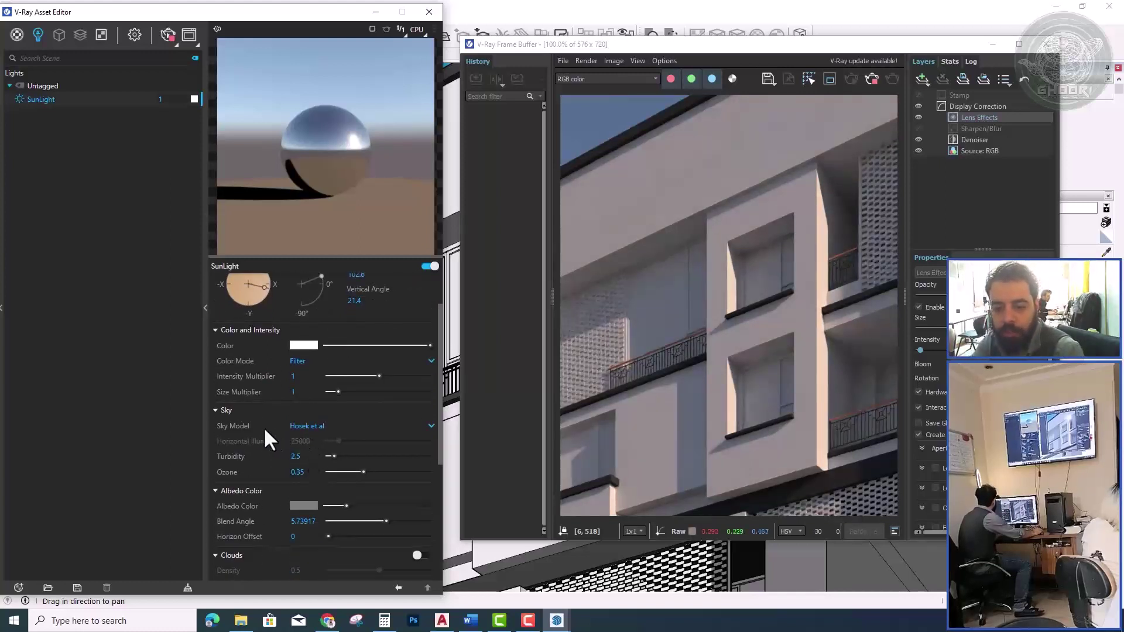
{"action": "left_click", "coordinate": [316, 424]}
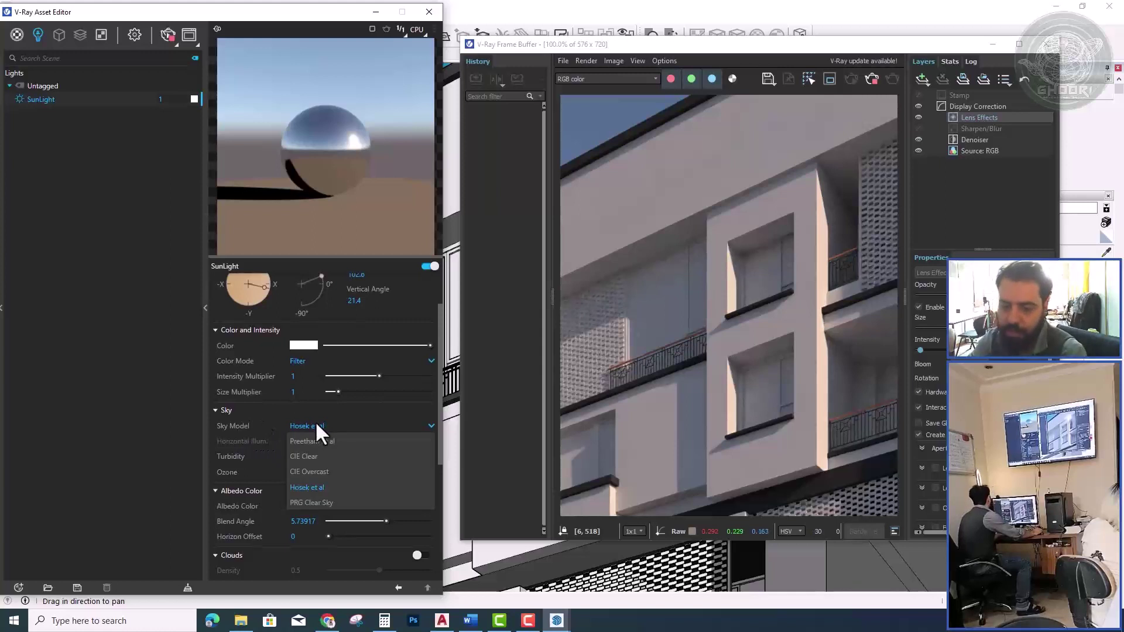
{"action": "left_click", "coordinate": [318, 473]}
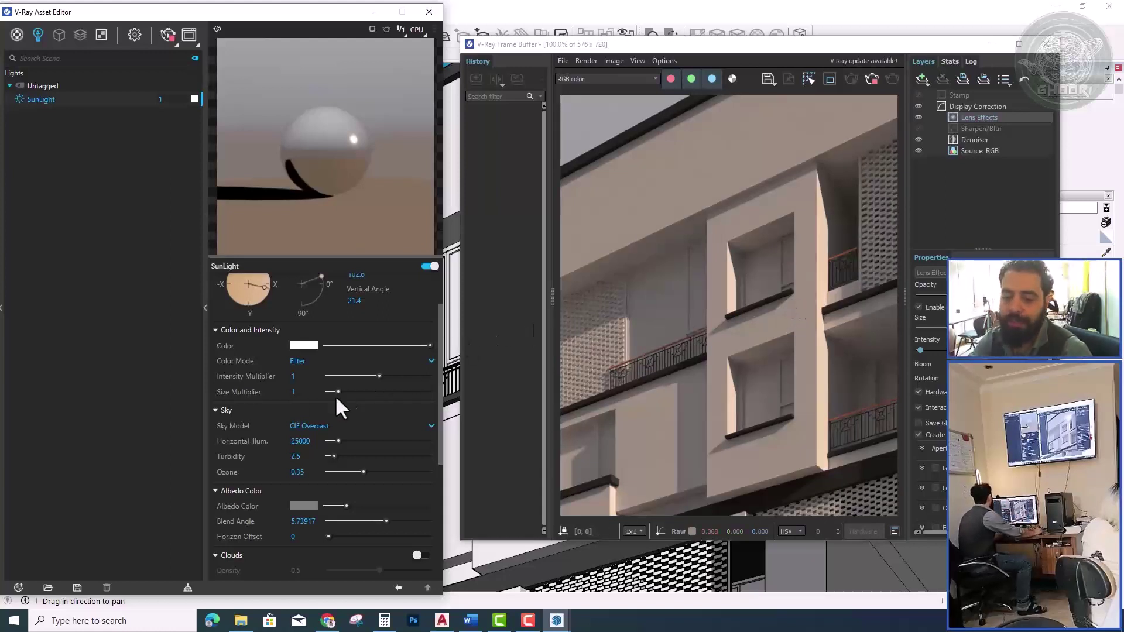
Under CIE Overcast, try size multipliers of 50, a near-zero value, then 50 again
{"action": "double_click", "coordinate": [293, 391]}
{"action": "type", "text": "50"}
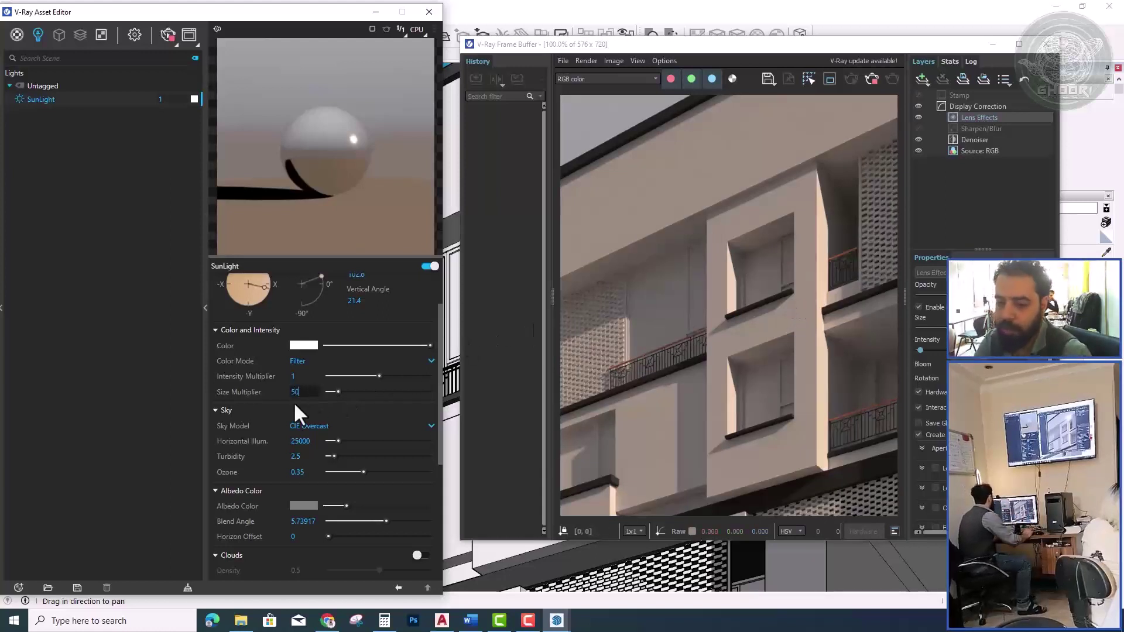
{"action": "key", "text": "Return"}
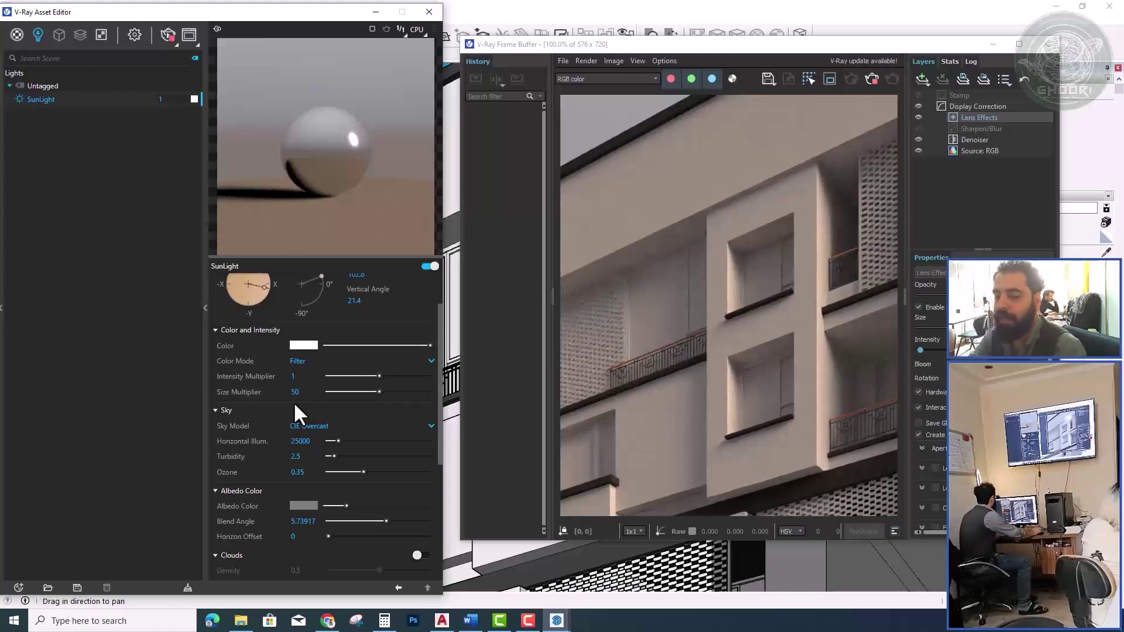
{"action": "double_click", "coordinate": [297, 393]}
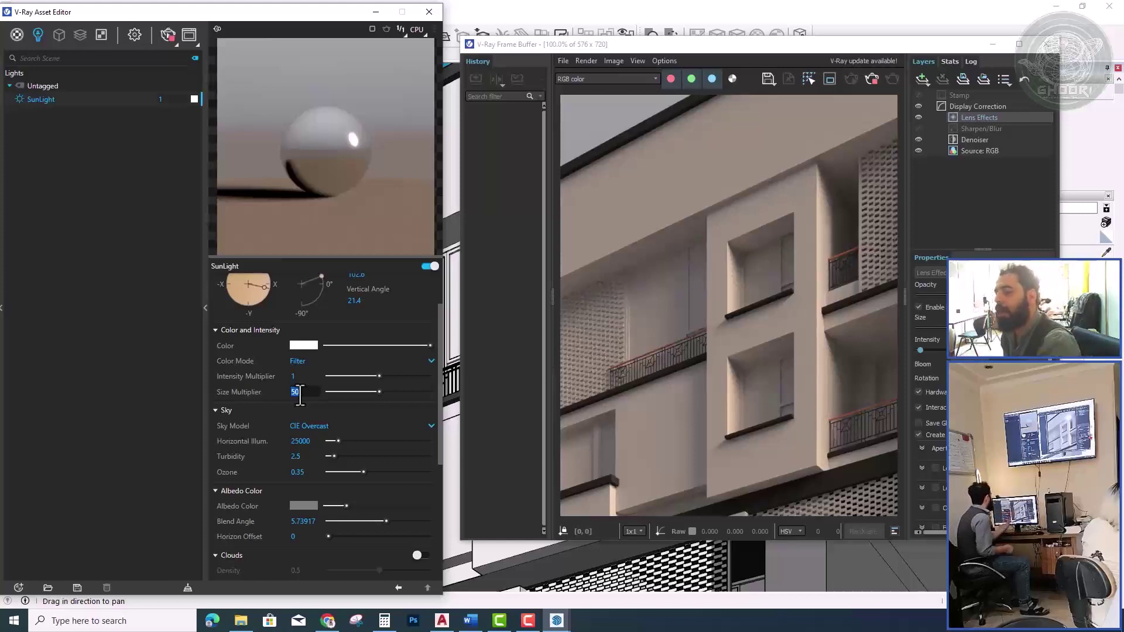
{"action": "type", "text": "0."}
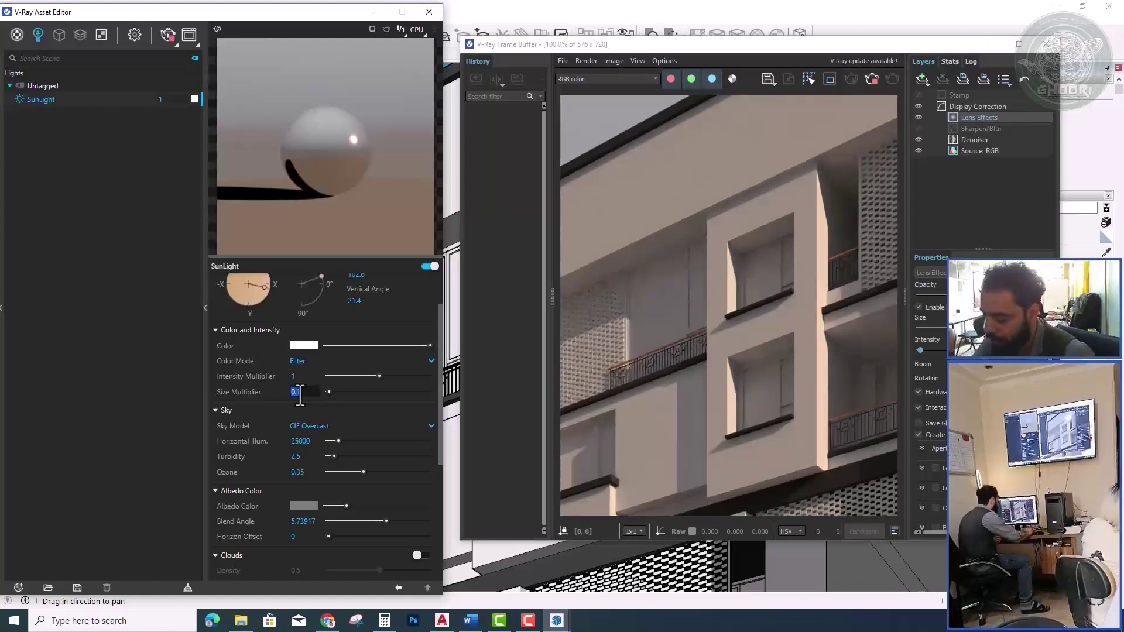
{"action": "type", "text": "50"}
{"action": "key", "text": "Return"}
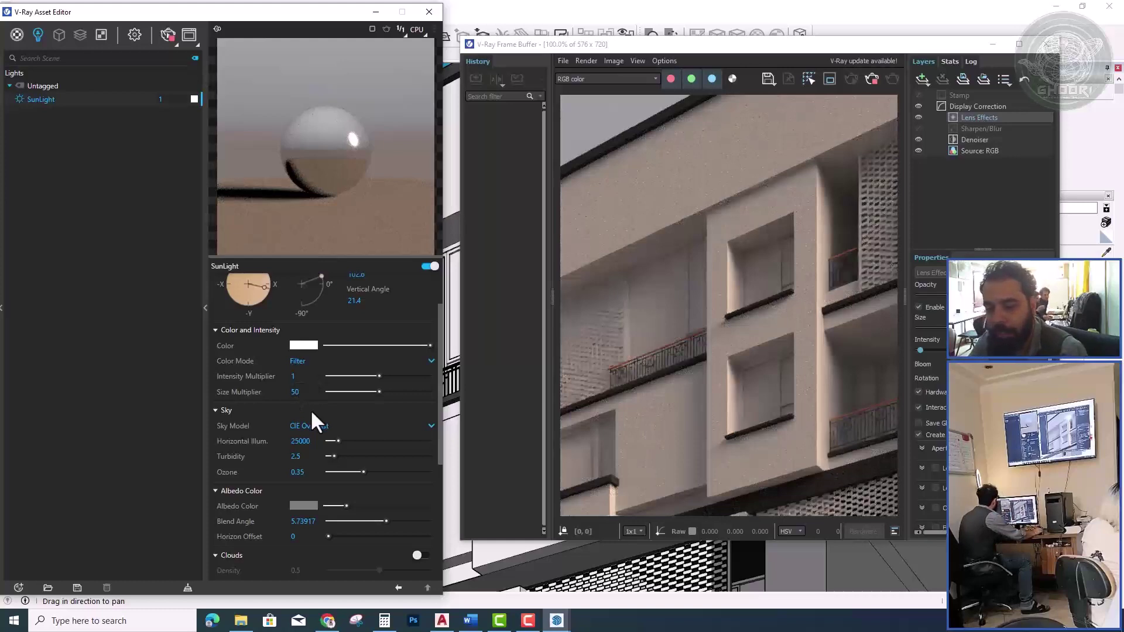
Reset the size multiplier to 1 and pick the Hosek et al sky model
{"action": "double_click", "coordinate": [304, 392]}
{"action": "type", "text": "1"}
{"action": "key", "text": "Return"}
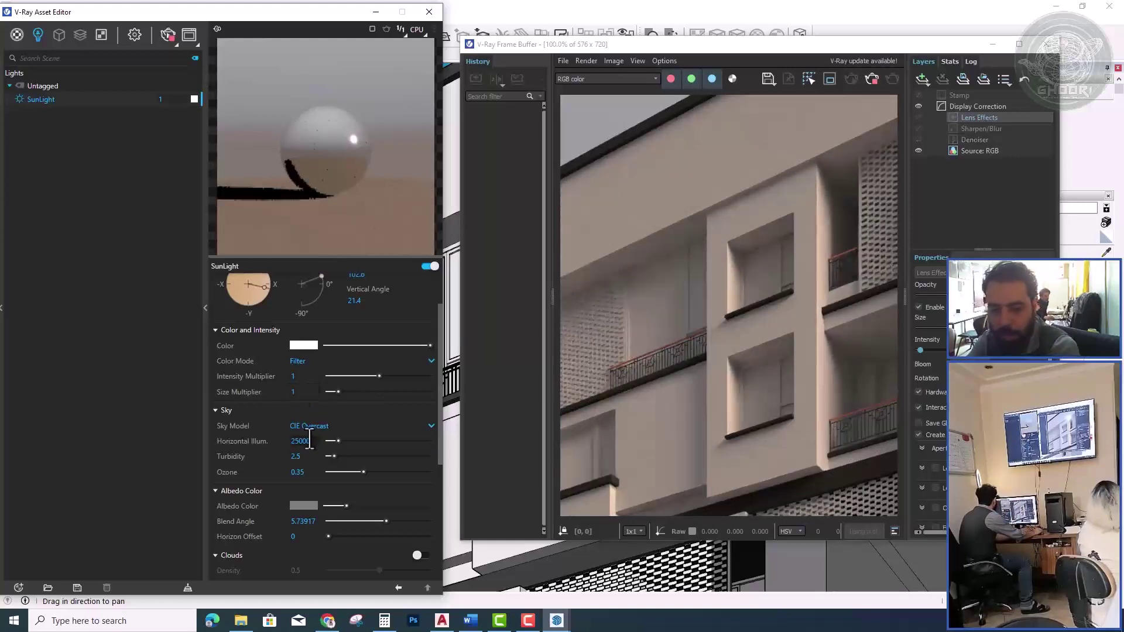
{"action": "left_click", "coordinate": [310, 425]}
{"action": "left_click", "coordinate": [359, 487]}
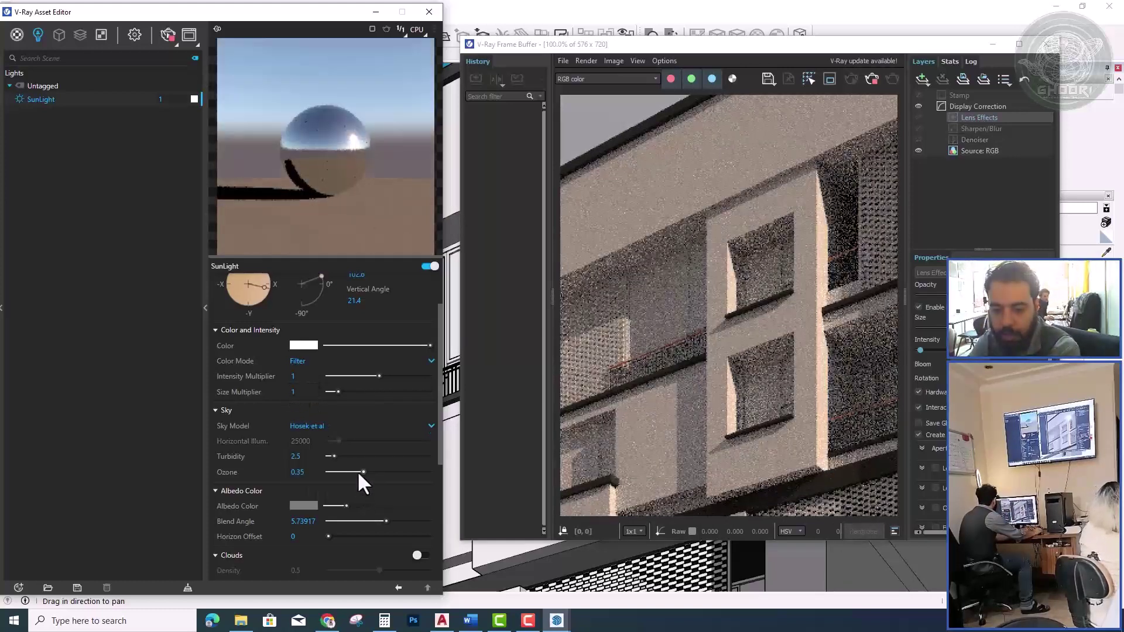
Trial the PRG Clear Sky model, then switch the sky back to Hosek et al
{"action": "left_click", "coordinate": [317, 424]}
{"action": "left_click", "coordinate": [318, 447]}
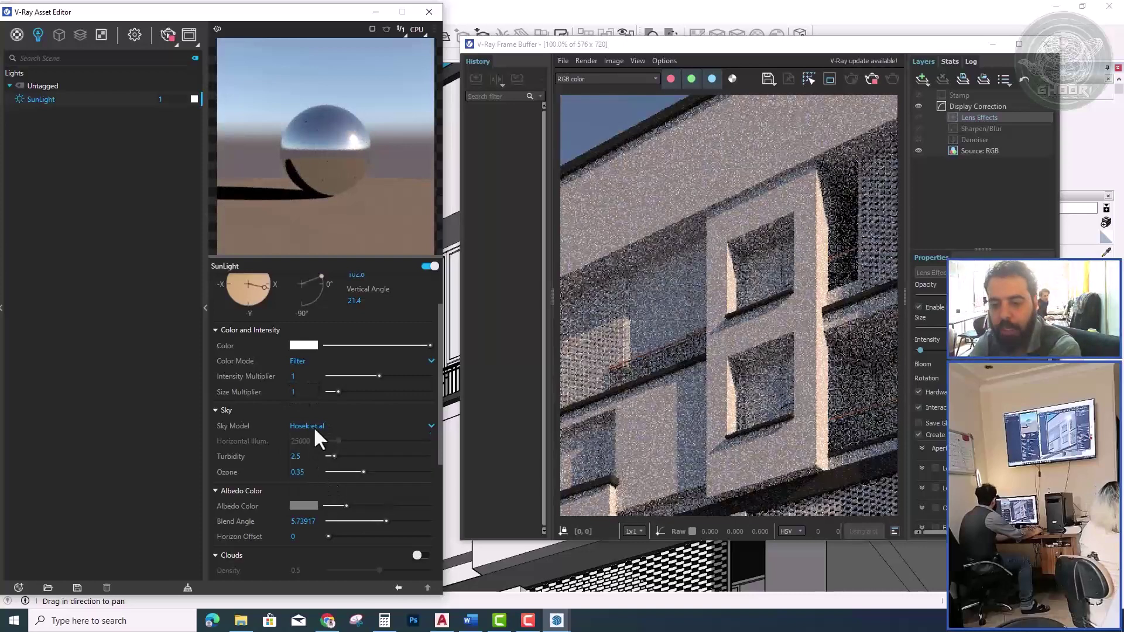
{"action": "left_click", "coordinate": [325, 426]}
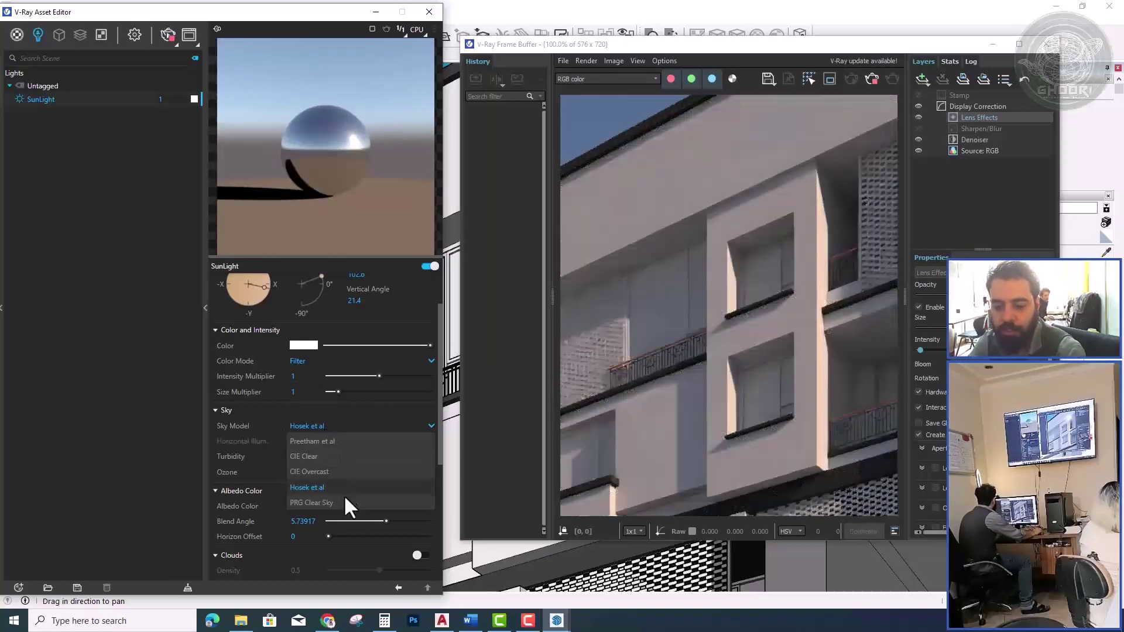
{"action": "left_click", "coordinate": [342, 501]}
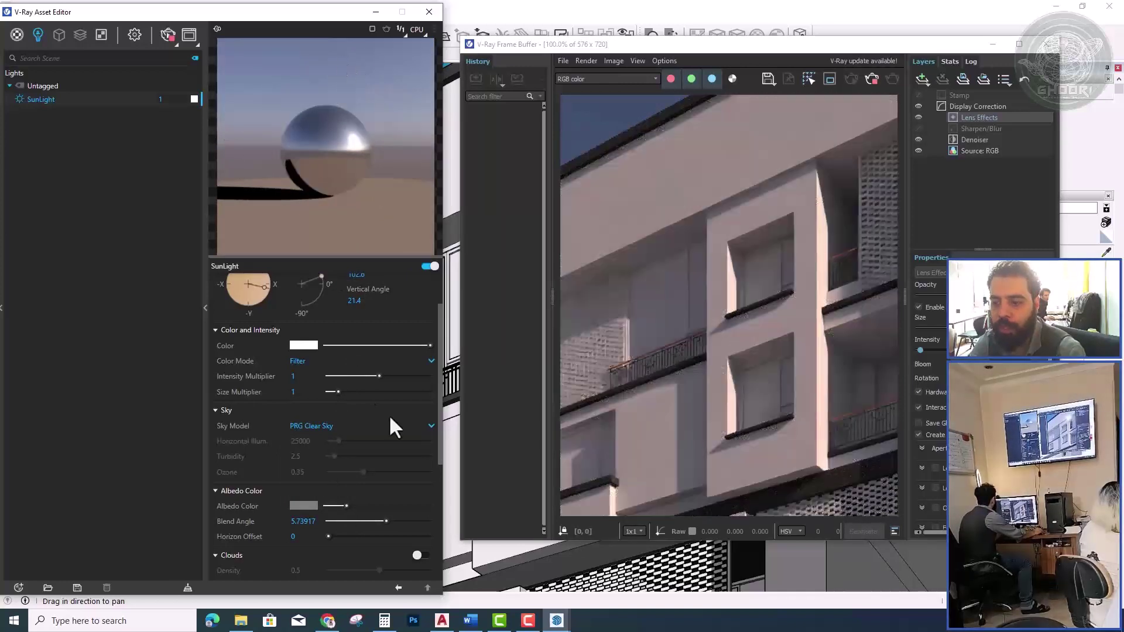
{"action": "left_click", "coordinate": [332, 430]}
{"action": "left_click", "coordinate": [335, 490]}
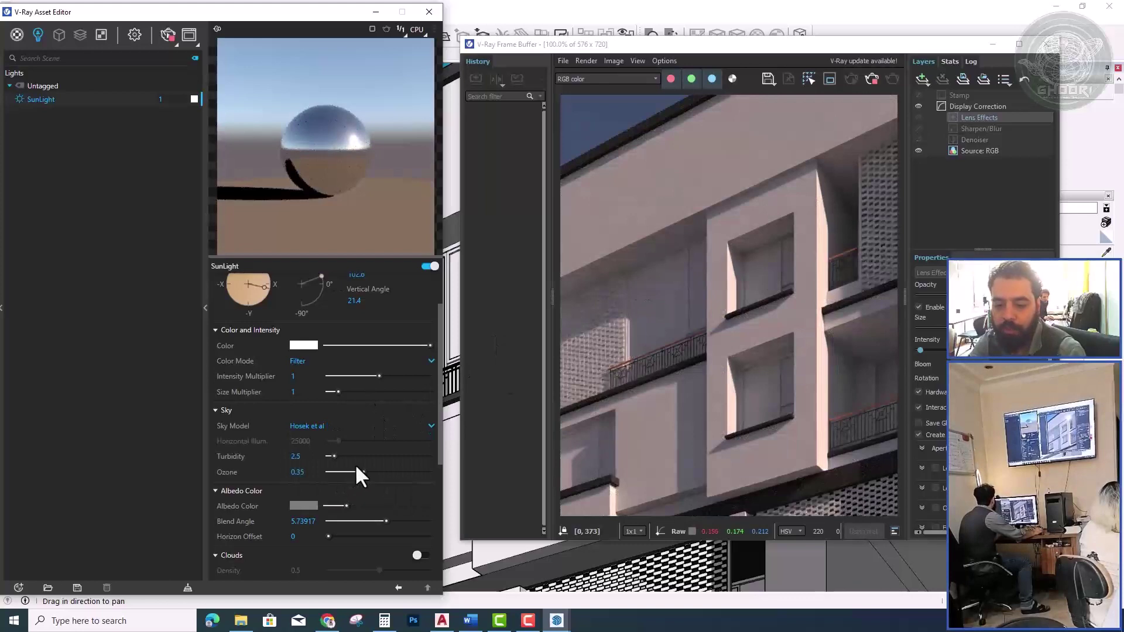